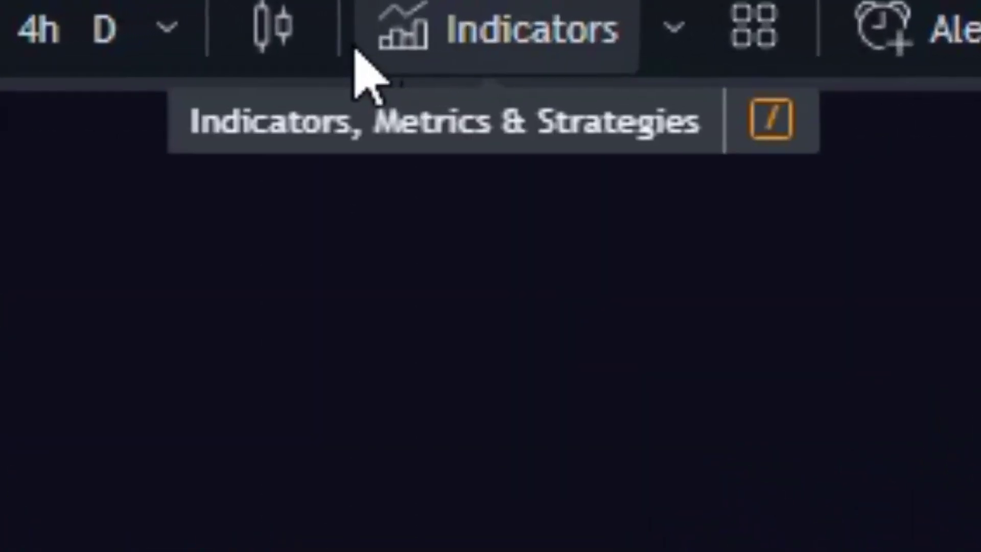
# Search the indicators for "HIGH AND LOW OPTIMIZED TREND TRACKER" and add the matching HOTT LOTT script to the chart.
pyautogui.click(407, 57)
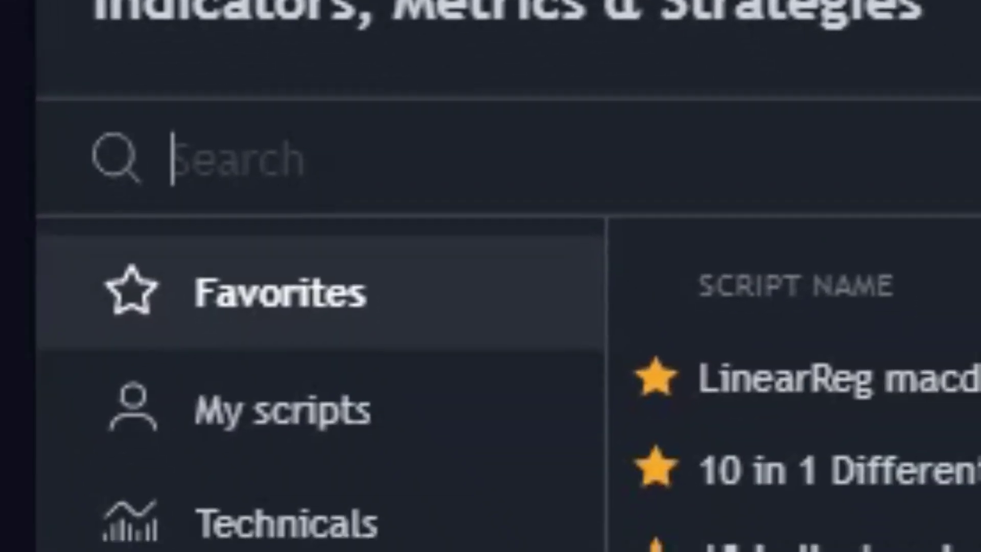
pyautogui.write('HIG')
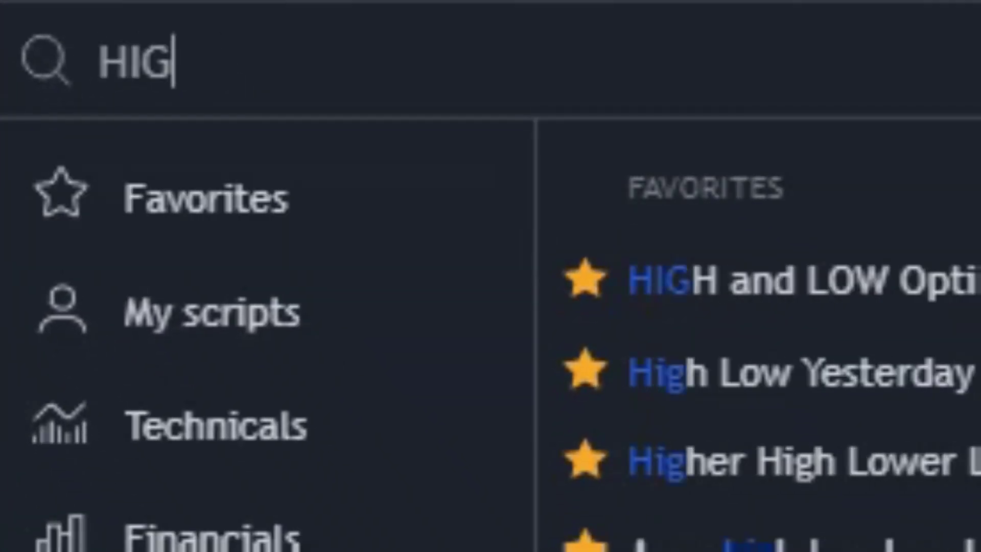
pyautogui.write('H AND LOW OPTIMI')
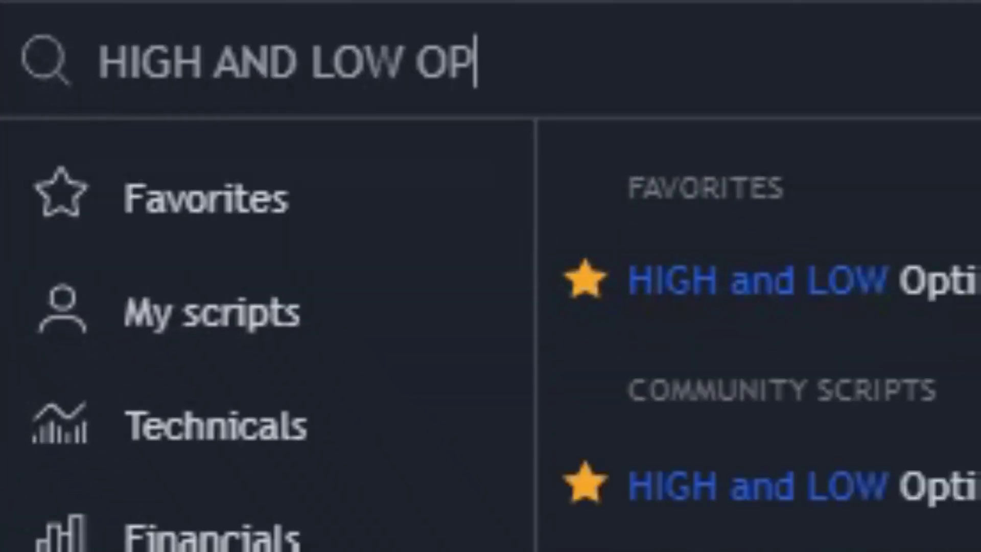
pyautogui.write('ZED TREND TR')
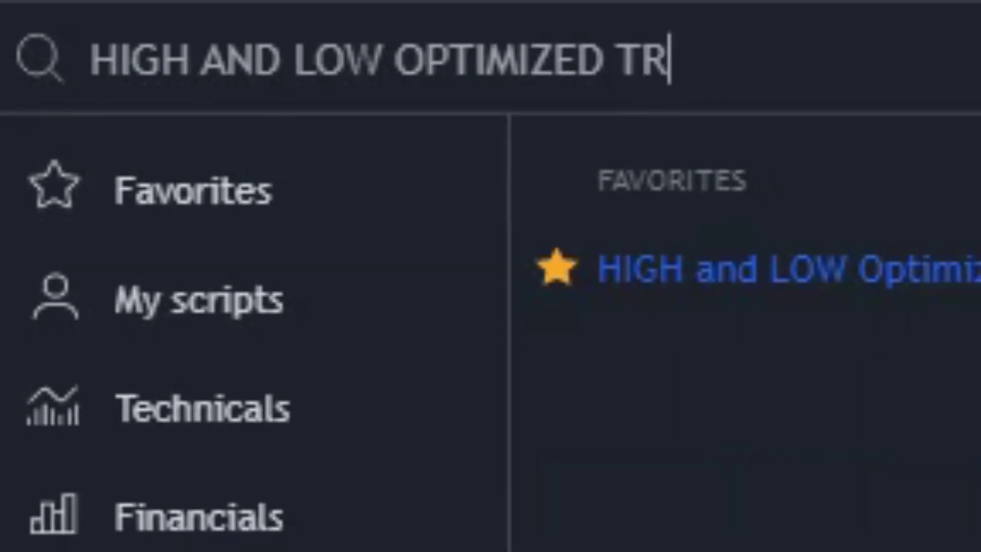
pyautogui.write('ACKER')
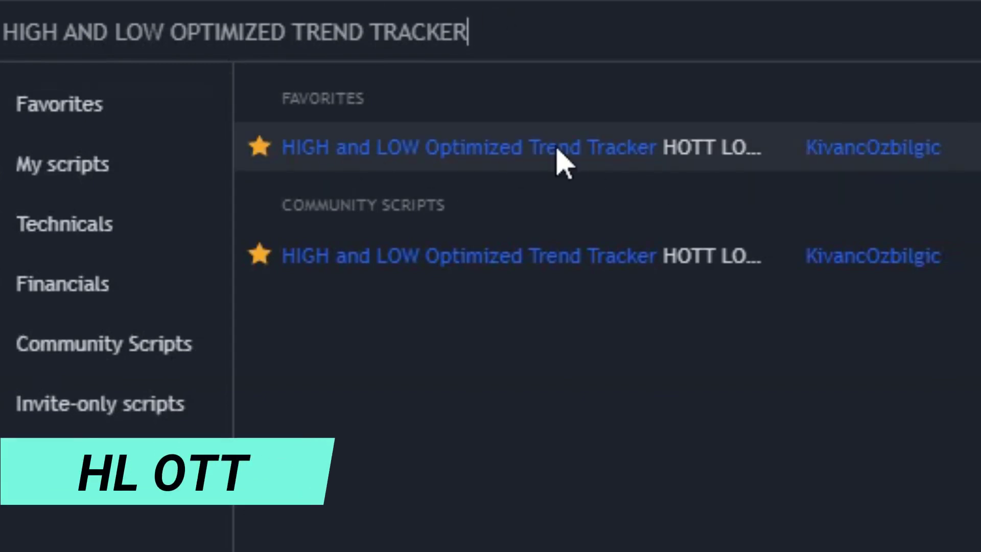
pyautogui.click(471, 146)
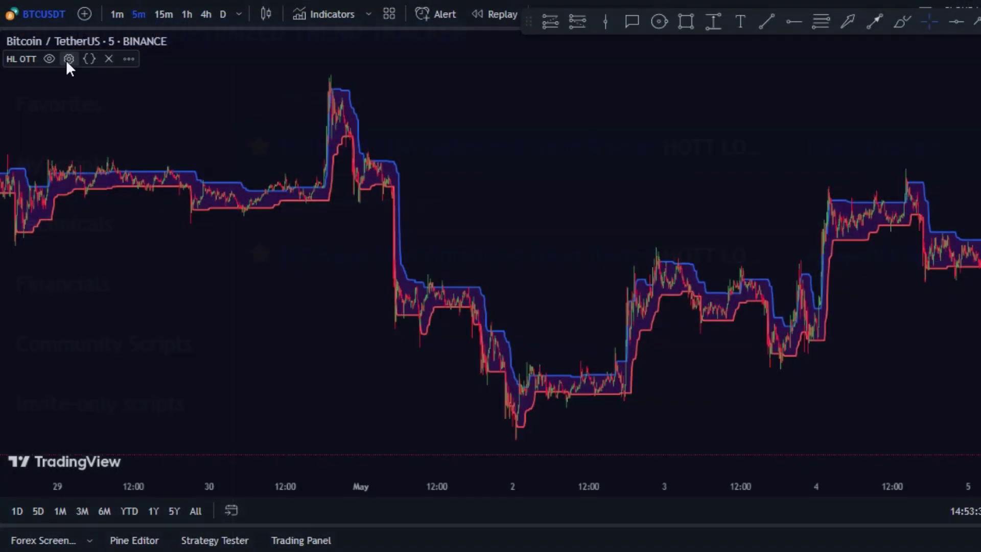
# Set the HL OTT indicator's OTT Period to 28, OTT Optimization Coeff to 1.6 and Highest and Lowest Length to 21.
pyautogui.click(68, 59)
pyautogui.moveTo(569, 161); pyautogui.dragTo(565, 76)
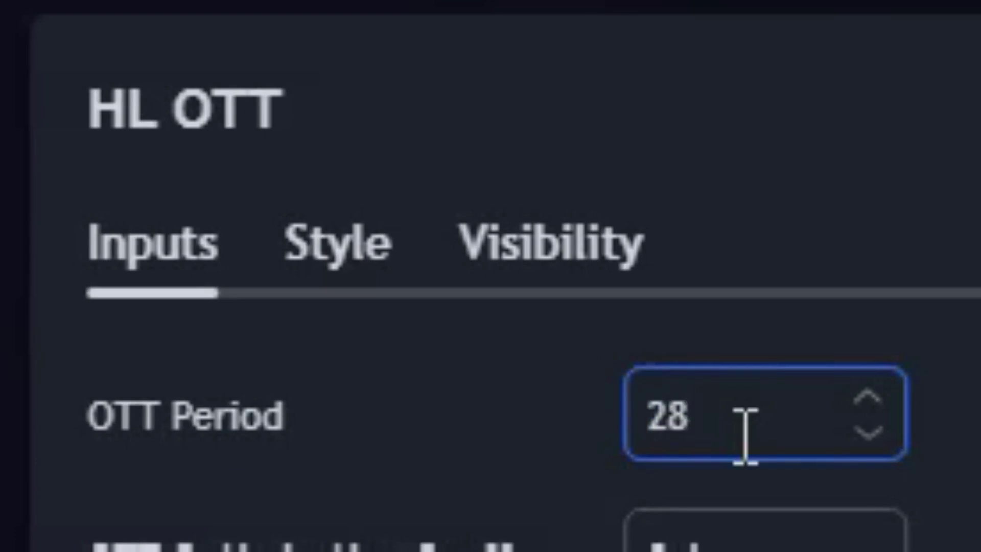
pyautogui.click(329, 478)
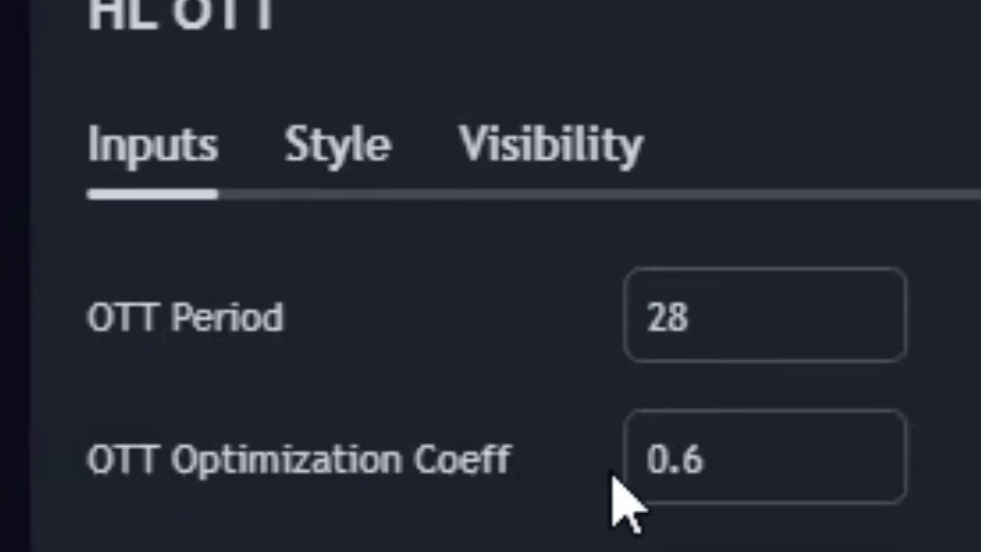
pyautogui.click(720, 459)
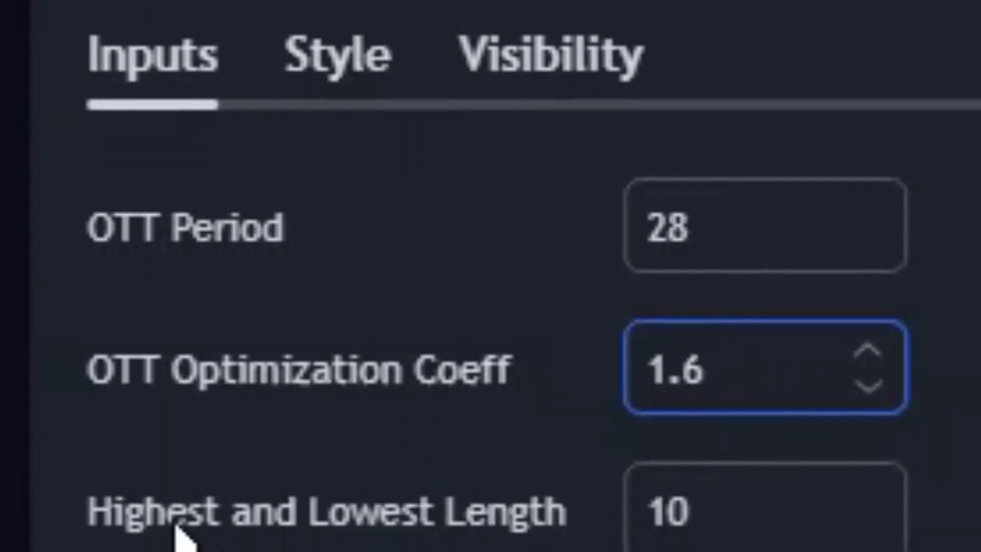
pyautogui.click(702, 511)
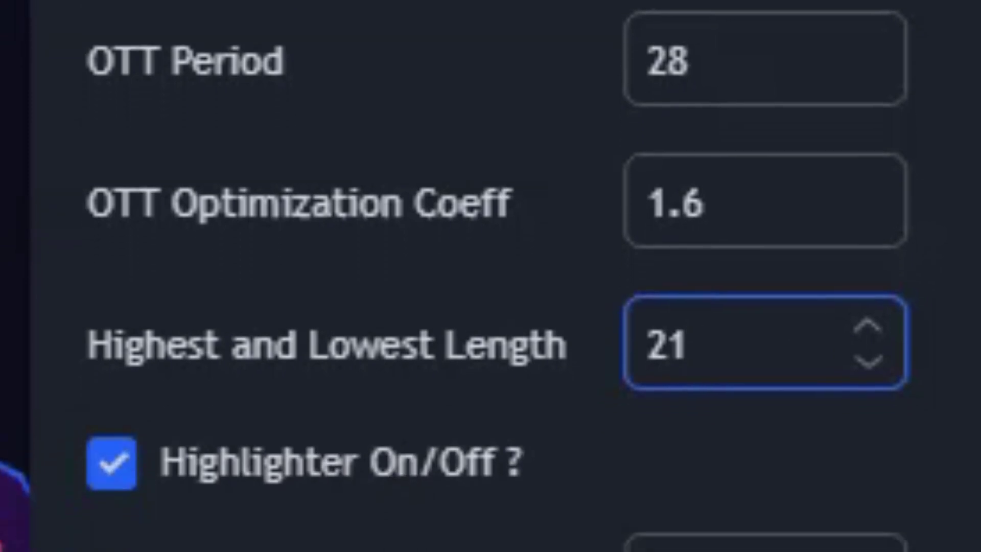
pyautogui.click(854, 544)
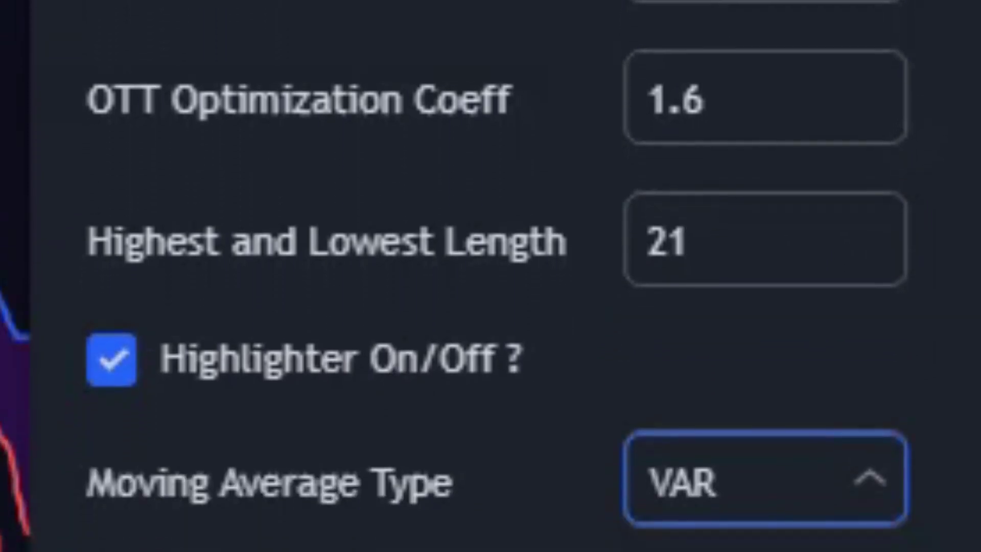
pyautogui.press('Escape')
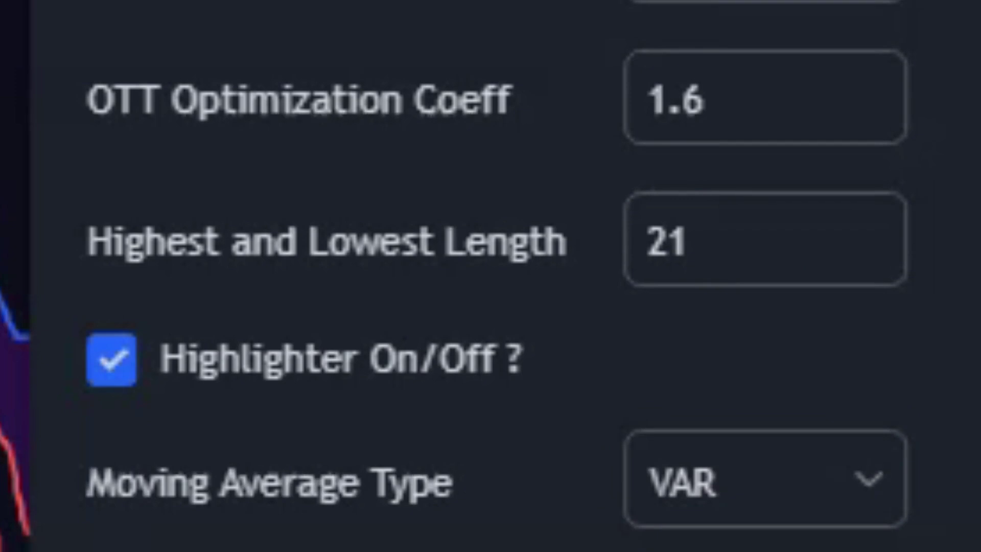
# Turn off Bar Color in the HL OTT style settings and apply the settings.
pyautogui.click(451, 6)
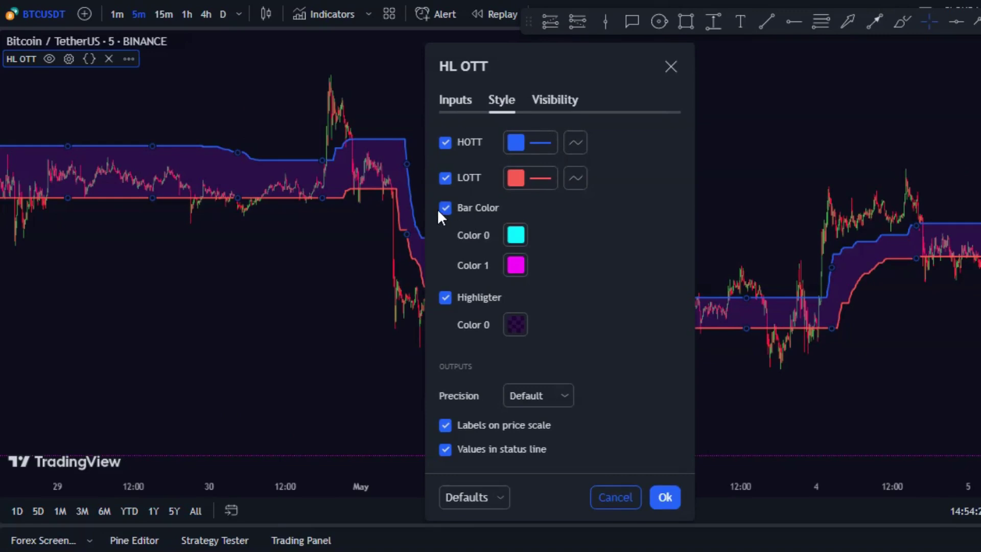
pyautogui.click(452, 207)
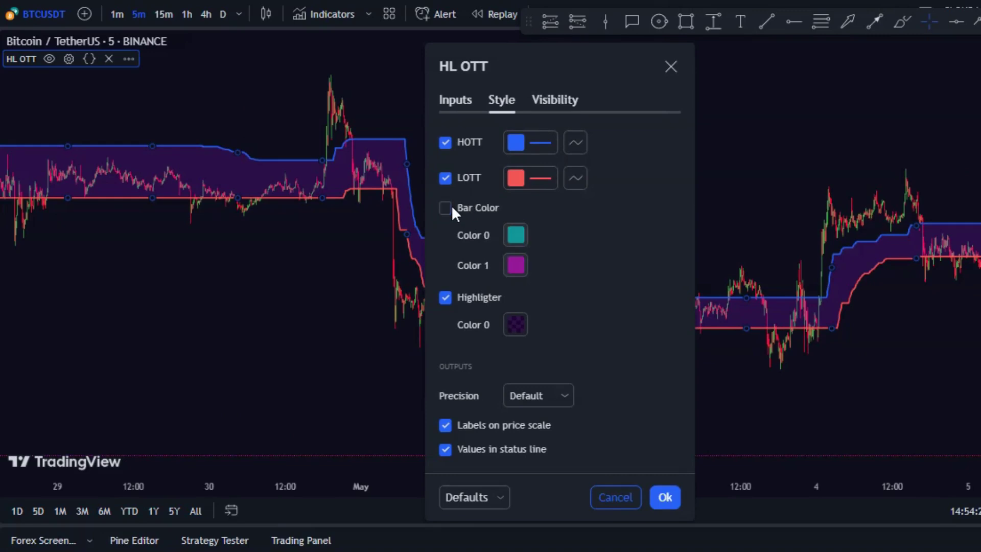
pyautogui.click(663, 490)
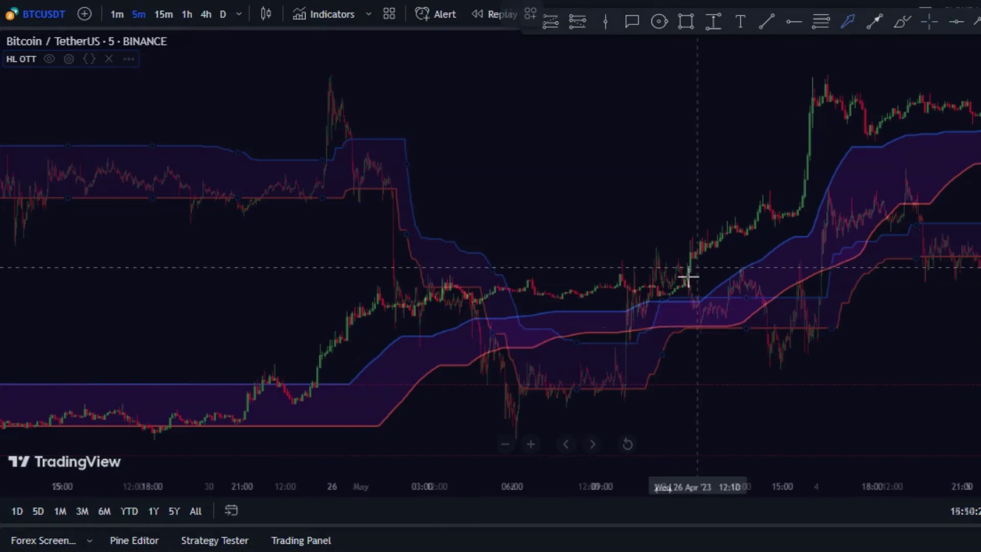
# Label the green arrow marker pointing at the falling band's upper line with the text "RESISTANCE ZONE".
pyautogui.click(548, 350)
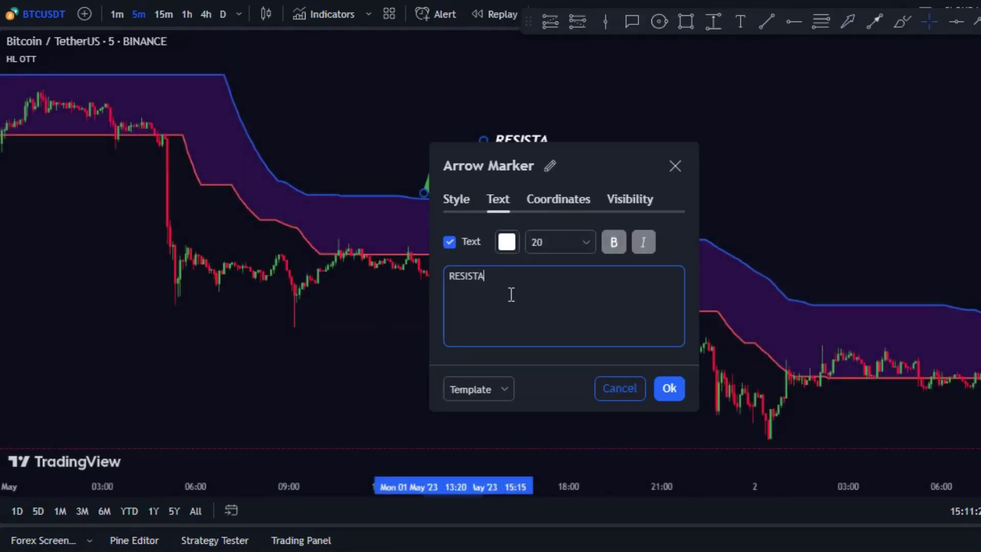
pyautogui.click(662, 386)
# Draw a zigzag path with an arrow end through the downtrend's swing points, finishing at the low on 2 May at 00:25.
pyautogui.click(167, 159)
pyautogui.click(297, 317)
pyautogui.click(348, 246)
pyautogui.click(605, 349)
pyautogui.click(649, 304)
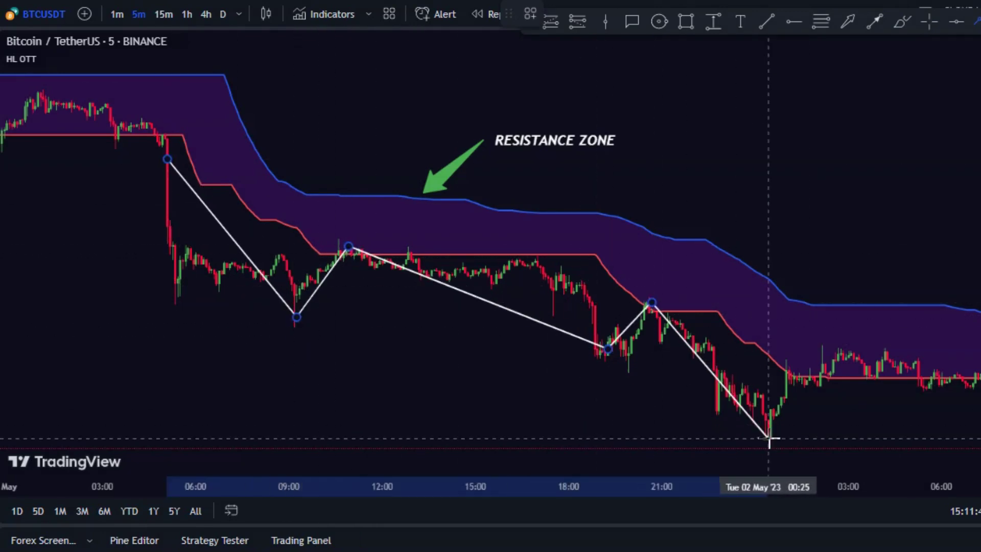
pyautogui.doubleClick(767, 437)
# Draw three rectangles over the places where price retests the red lower line during the downtrend.
pyautogui.click(686, 22)
pyautogui.click(385, 226)
pyautogui.click(302, 260)
pyautogui.click(685, 21)
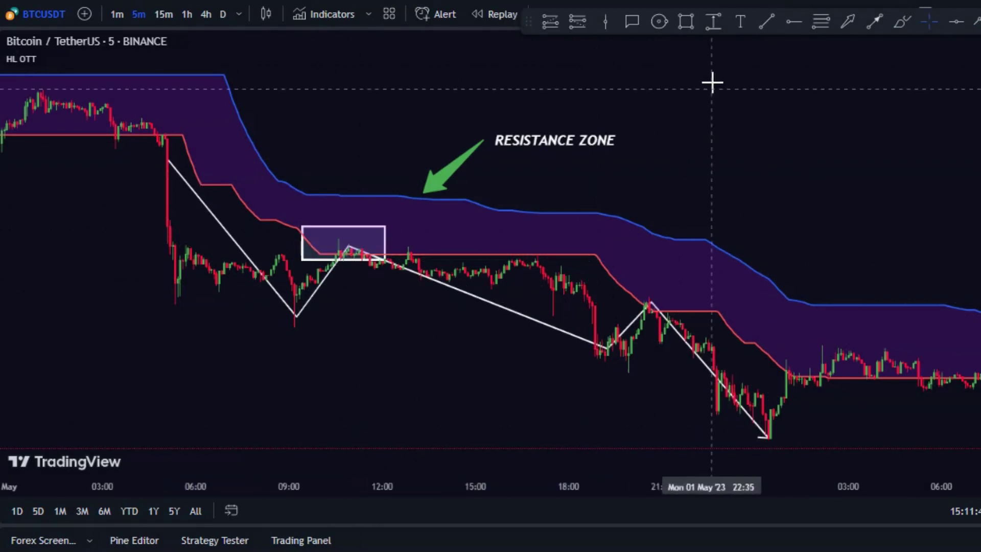
pyautogui.click(566, 232)
pyautogui.click(489, 270)
pyautogui.click(685, 21)
pyautogui.click(690, 286)
pyautogui.click(599, 318)
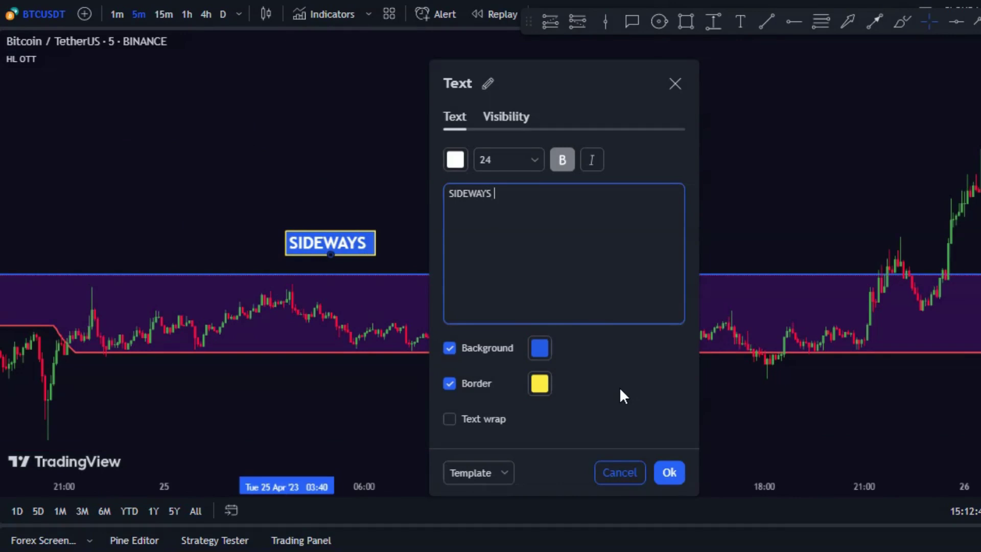
# Complete the text label above the flat band as "SIDEWAYS MARKET" and confirm it.
pyautogui.write('KET')
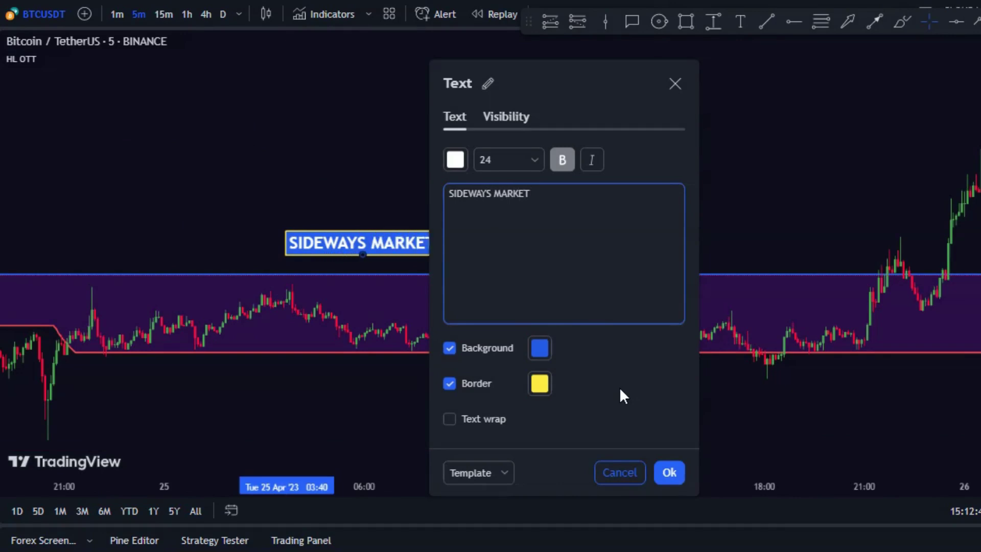
pyautogui.click(669, 472)
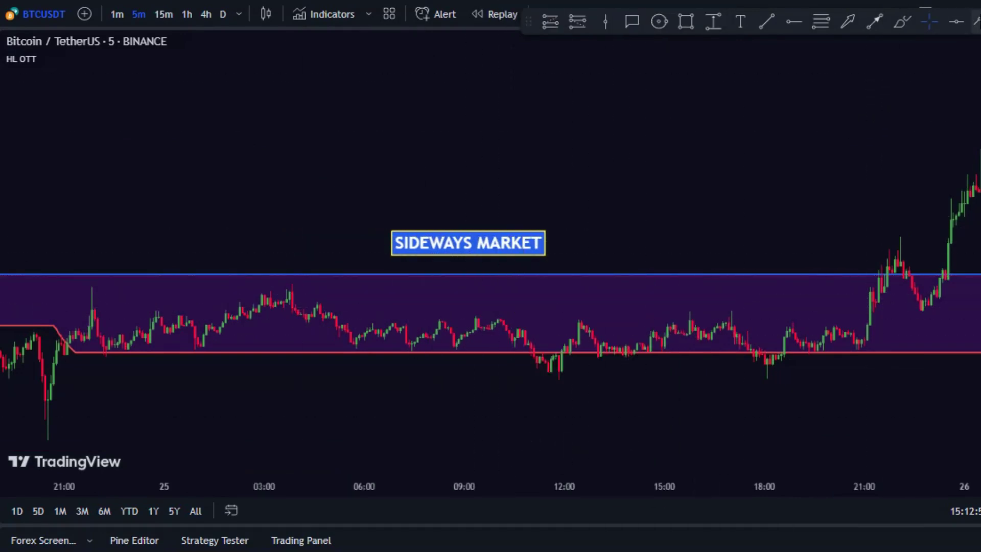
# Draw a zigzag path through the sideways price swings inside the flat band, ending with an arrow on 25 April at 22:00.
pyautogui.click(163, 315)
pyautogui.click(204, 346)
pyautogui.click(281, 284)
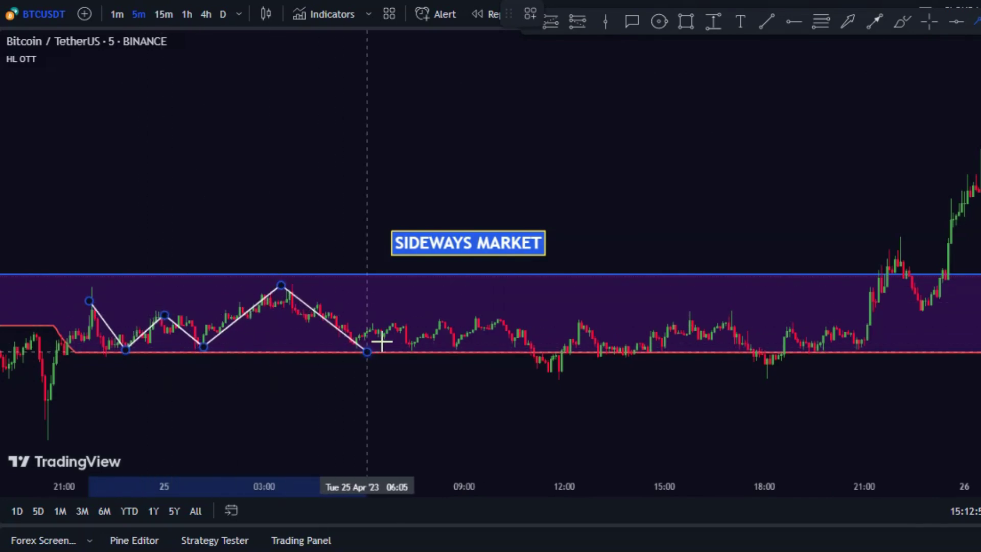
pyautogui.click(583, 319)
pyautogui.click(634, 353)
pyautogui.click(694, 311)
pyautogui.click(765, 354)
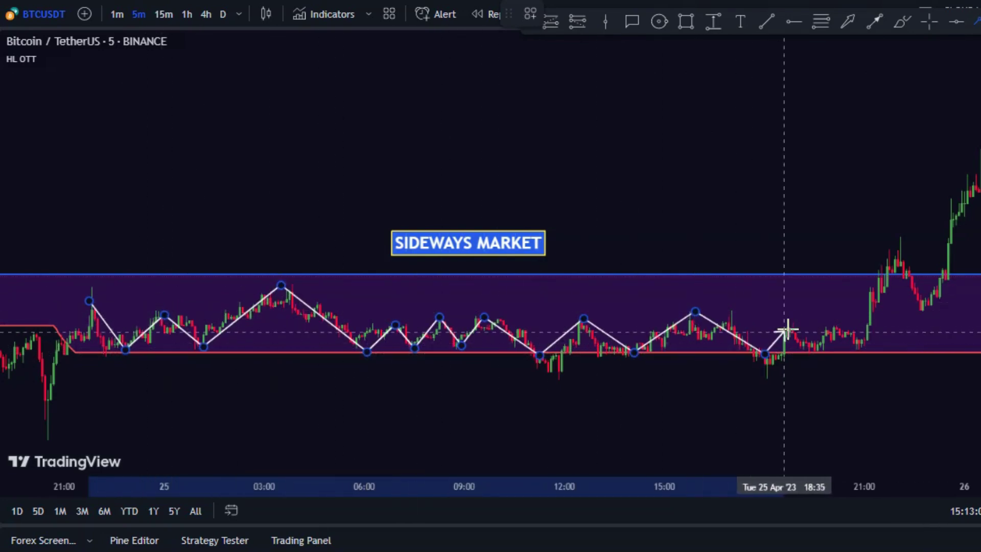
pyautogui.doubleClick(898, 280)
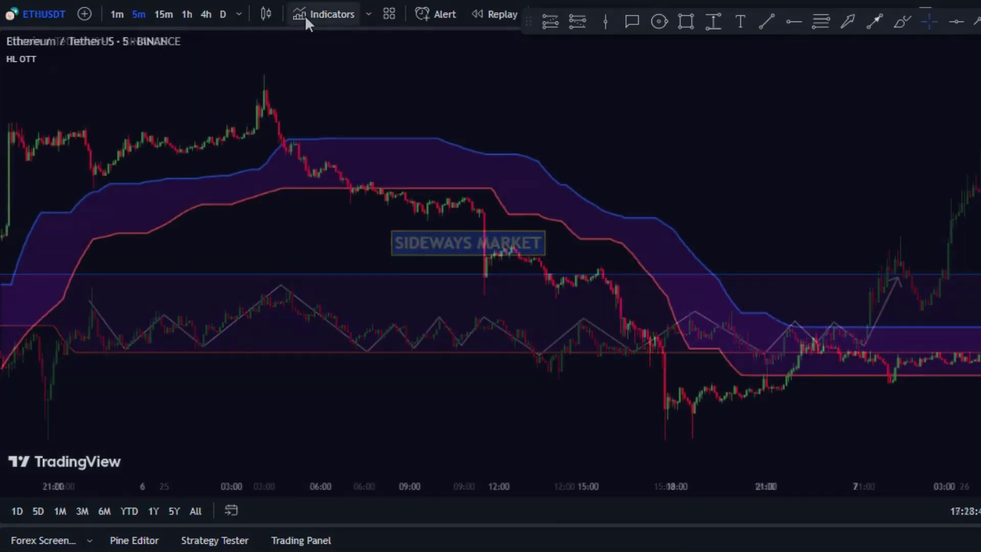
# Search the indicators for "PARABOLIC SAR MARSI, ADAPTIVE MACD" and add the [Loxx] script to the Ethereum chart.
pyautogui.click(306, 15)
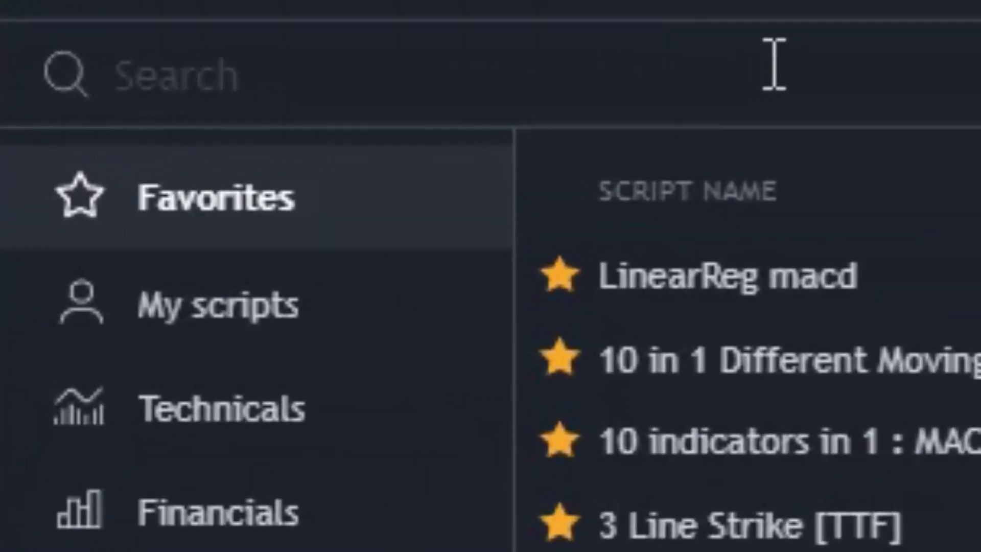
pyautogui.write('PAR')
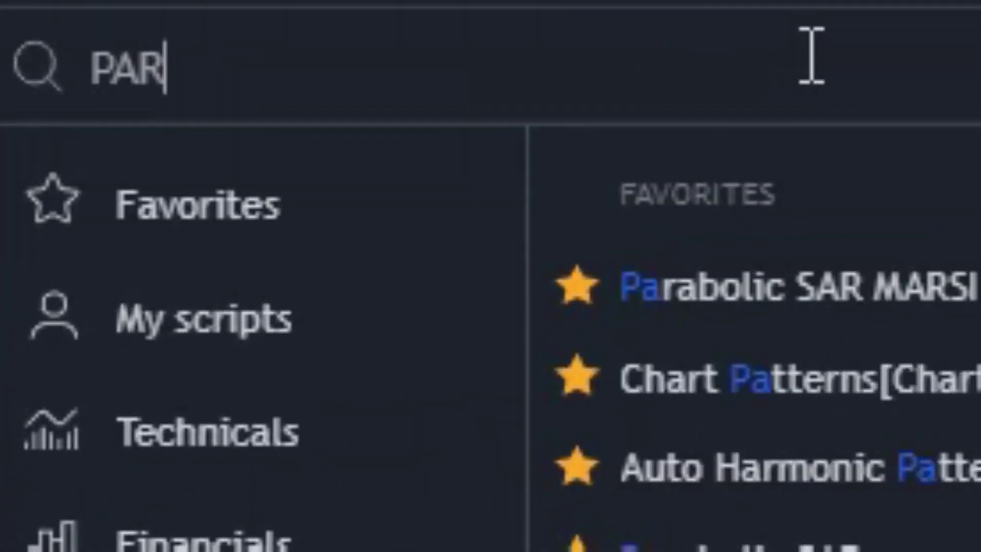
pyautogui.write('ABOLIC SAR MA')
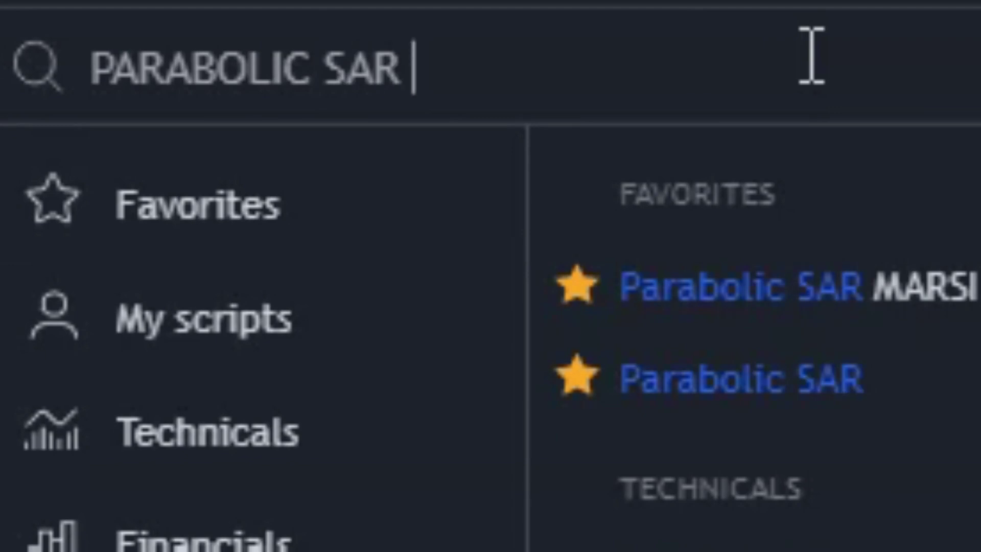
pyautogui.write('RSI, ADA')
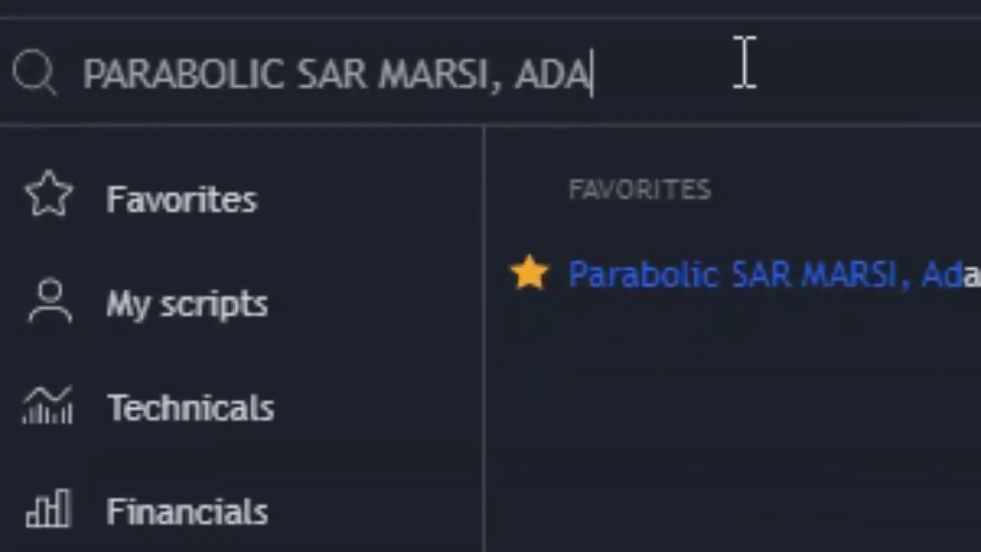
pyautogui.write('PTIVE MACD')
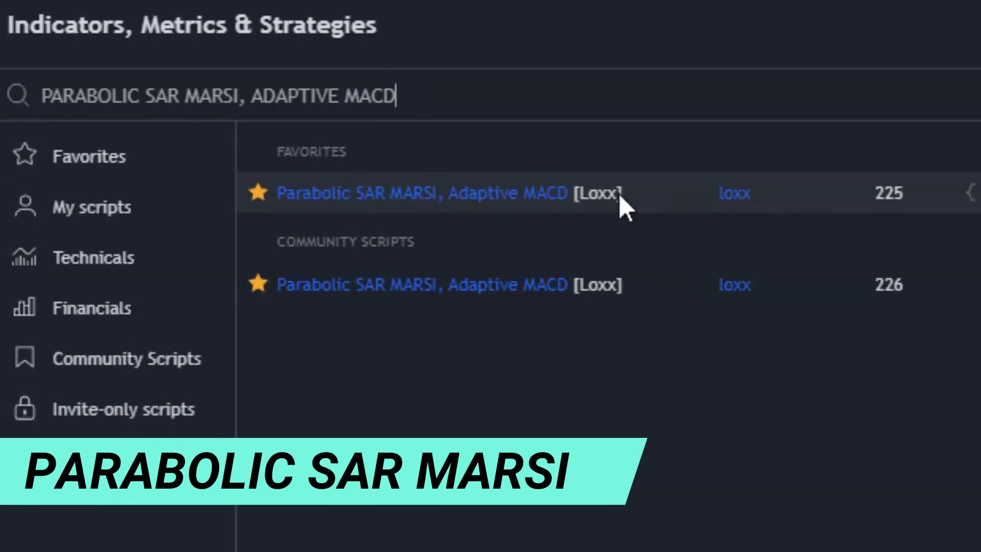
pyautogui.click(379, 192)
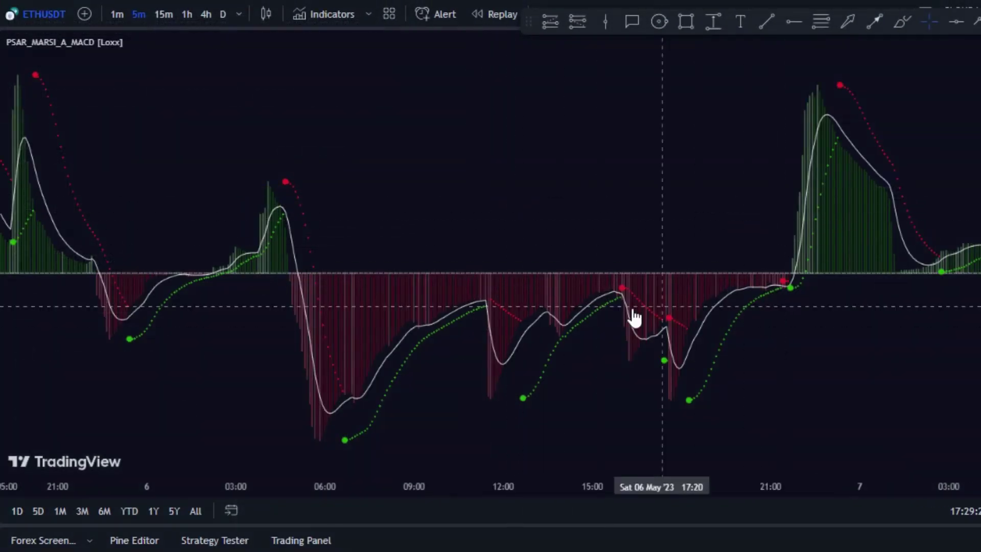
# Open the PSAR_MARSI_A_MACD indicator's input settings and set the Fast RSI Period to 45.
pyautogui.moveTo(114, 44)
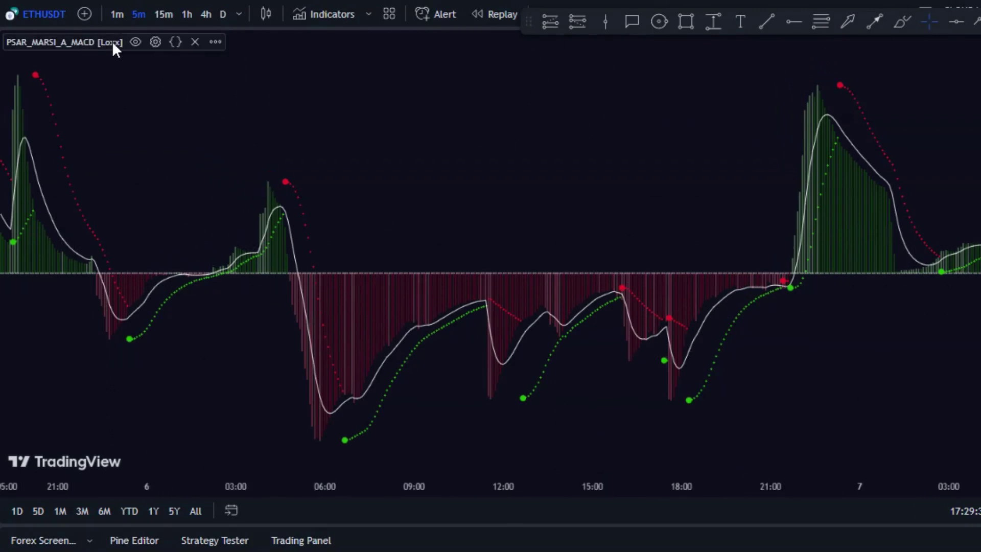
pyautogui.click(156, 42)
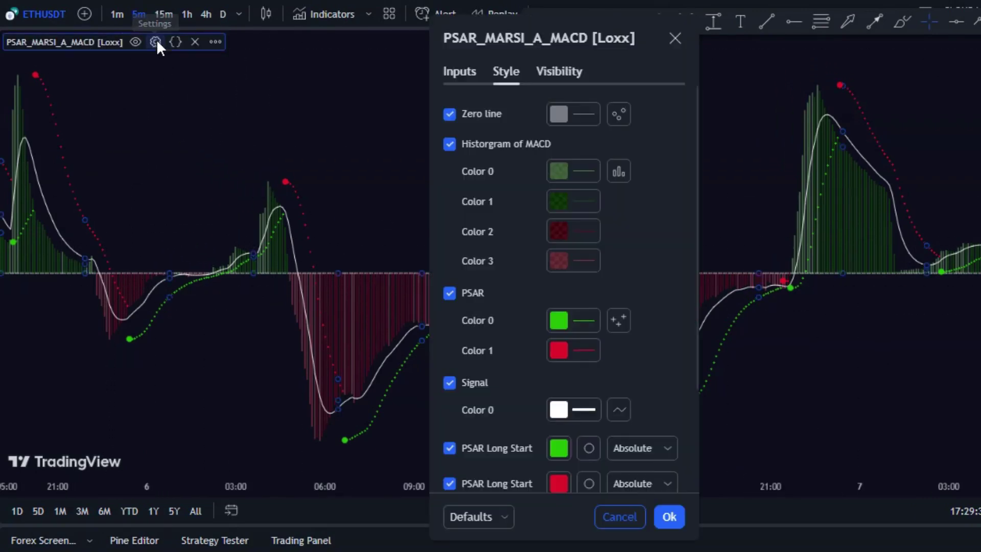
pyautogui.click(449, 71)
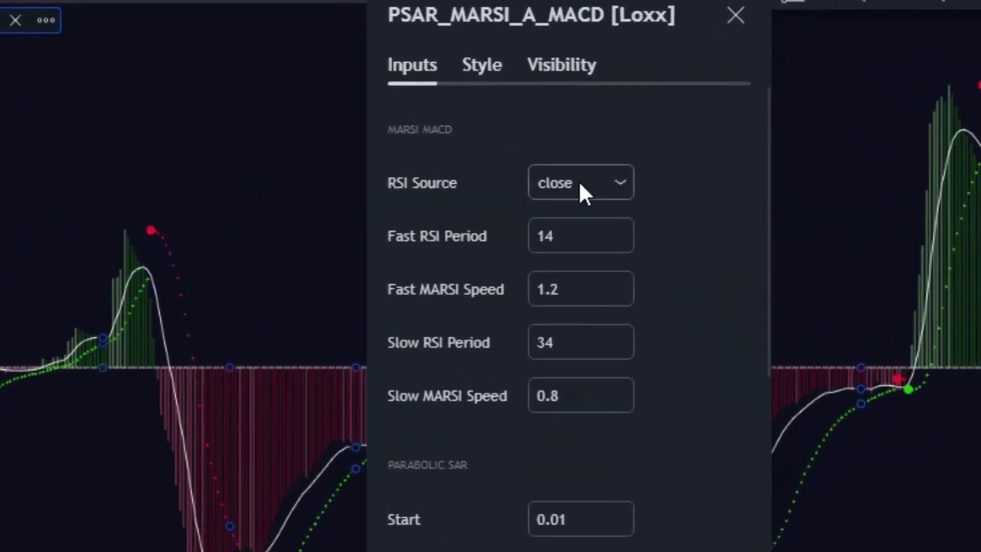
pyautogui.doubleClick(559, 232)
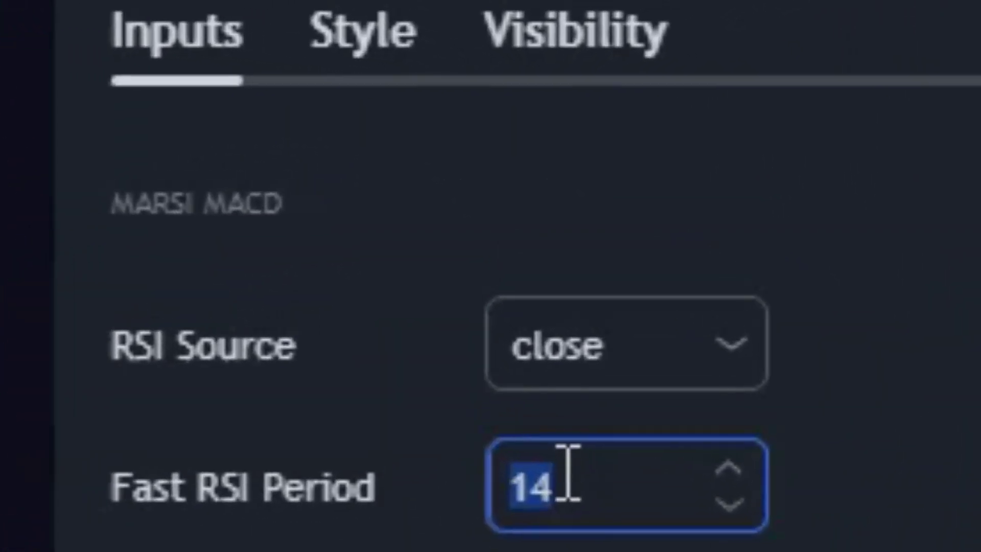
pyautogui.press('Tab')
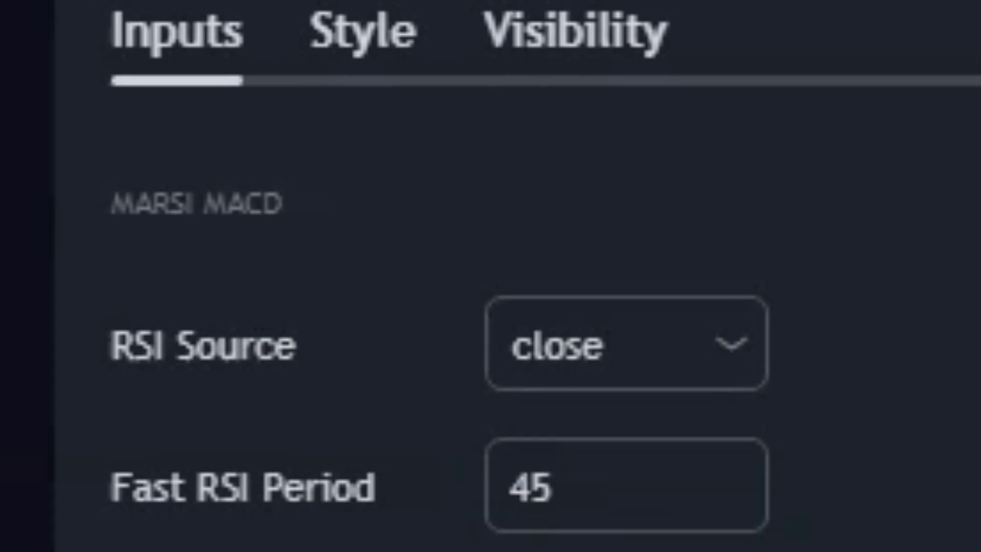
# Set the indicator's Slow RSI Period to 90 and its Slow MARSI Speed to 1.
pyautogui.click(620, 531)
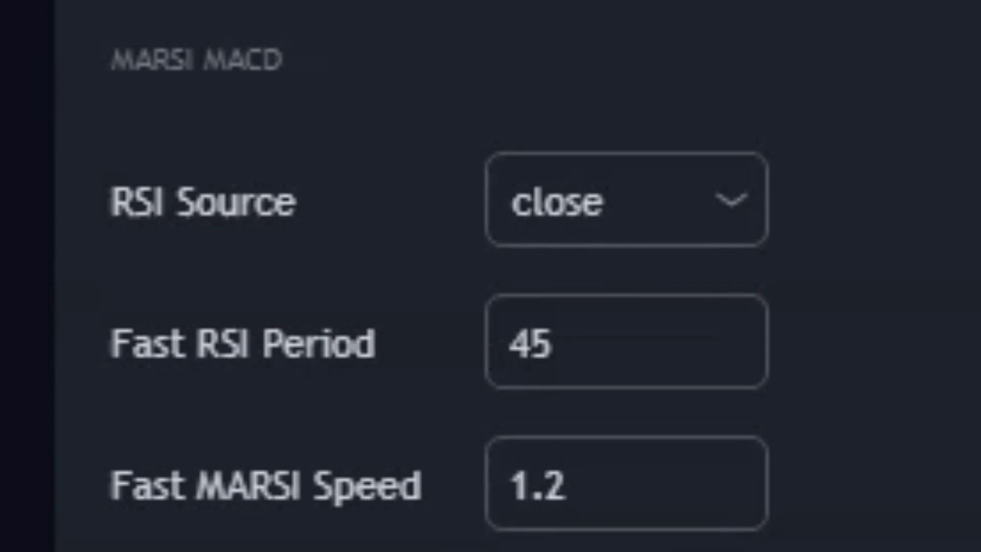
pyautogui.click(551, 543)
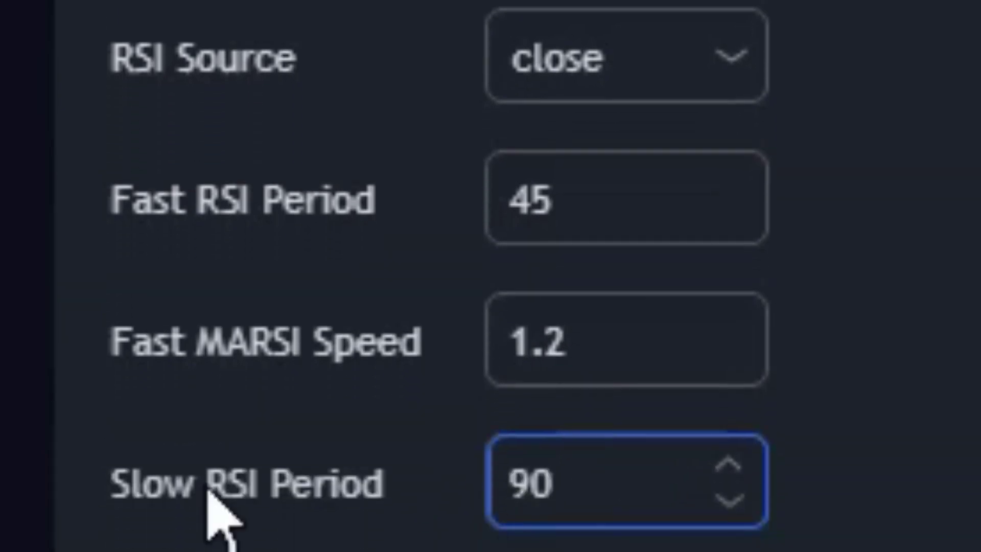
pyautogui.click(822, 491)
pyautogui.press('Tab')
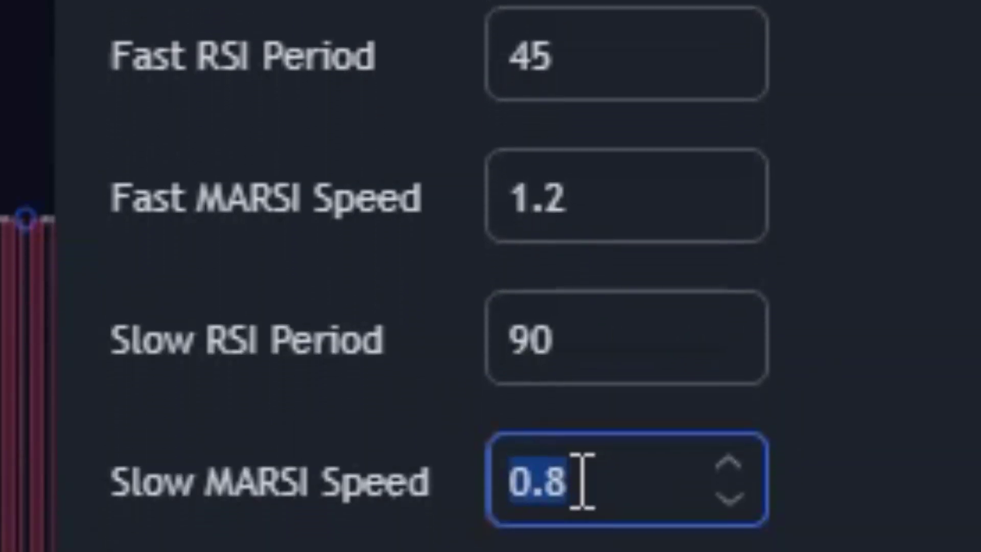
pyautogui.click(907, 462)
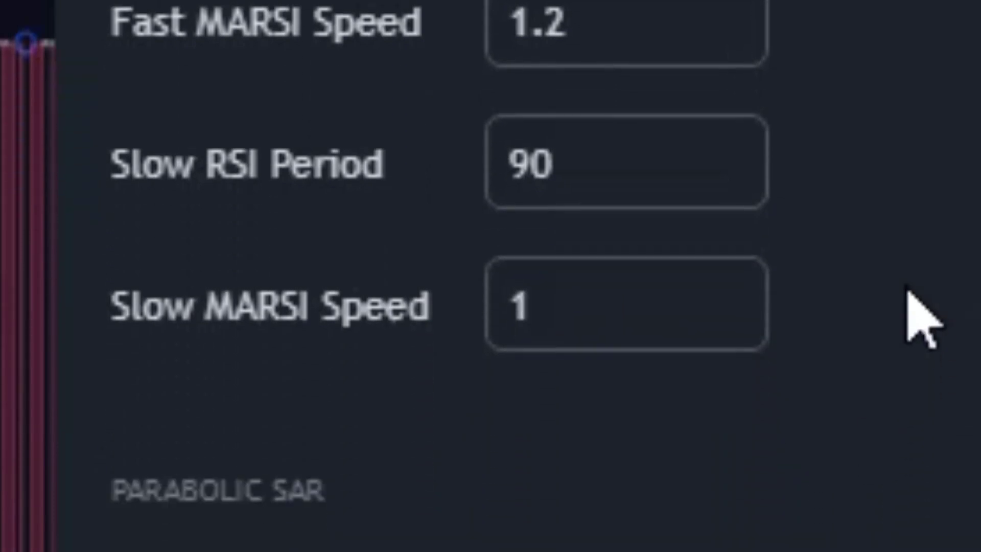
pyautogui.scroll(-3, 909, 461)
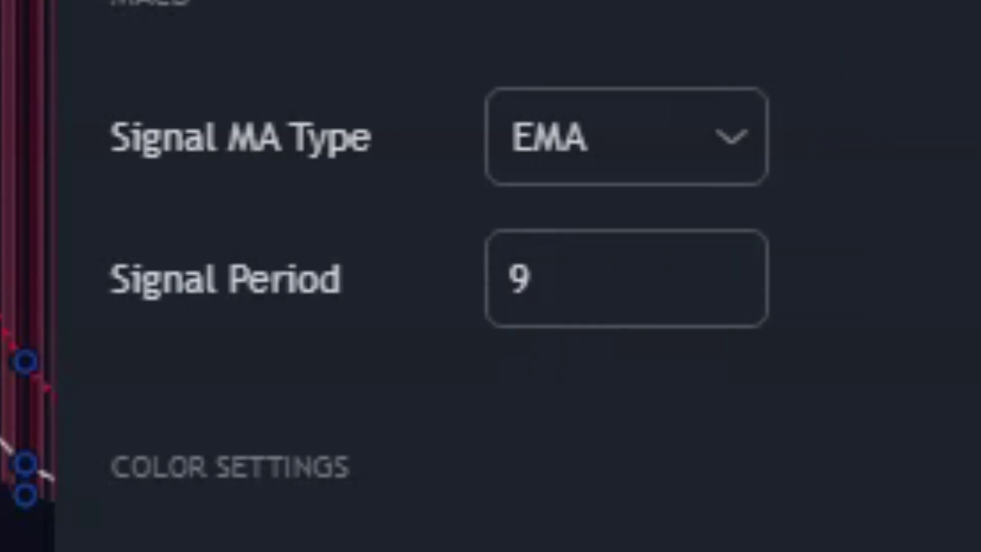
# Hide the PSAR plot and both PSAR Long Start markers in the indicator's style settings.
pyautogui.click(506, 71)
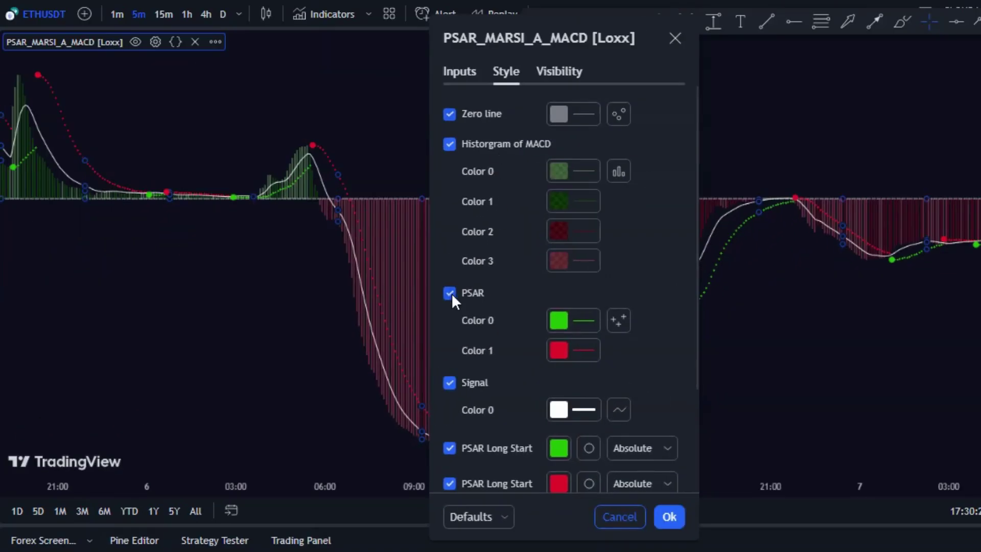
pyautogui.click(449, 293)
pyautogui.scroll(-3, 504, 149)
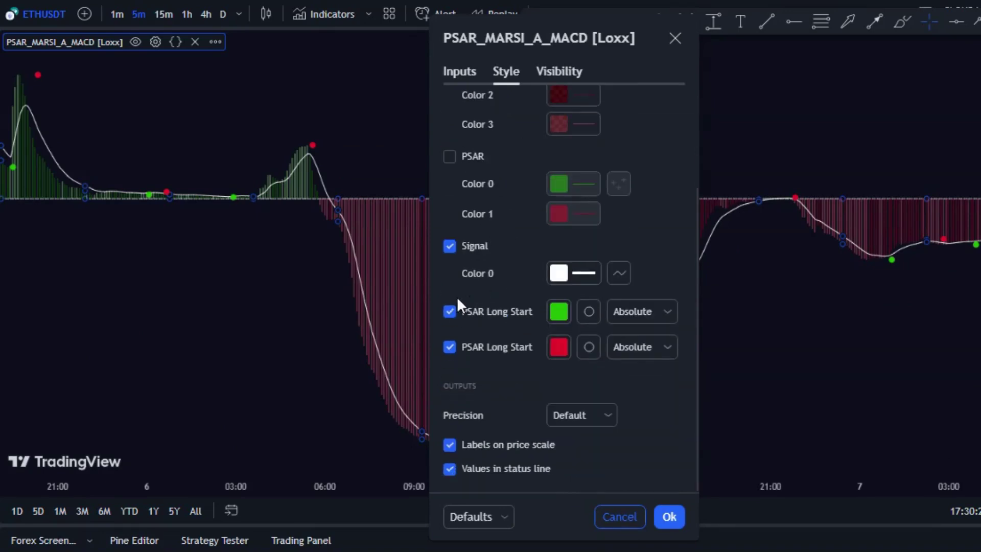
pyautogui.scroll(5, 506, 327)
# Raise the opacity of the four MACD histogram colors, Color 0 through Color 3.
pyautogui.click(567, 171)
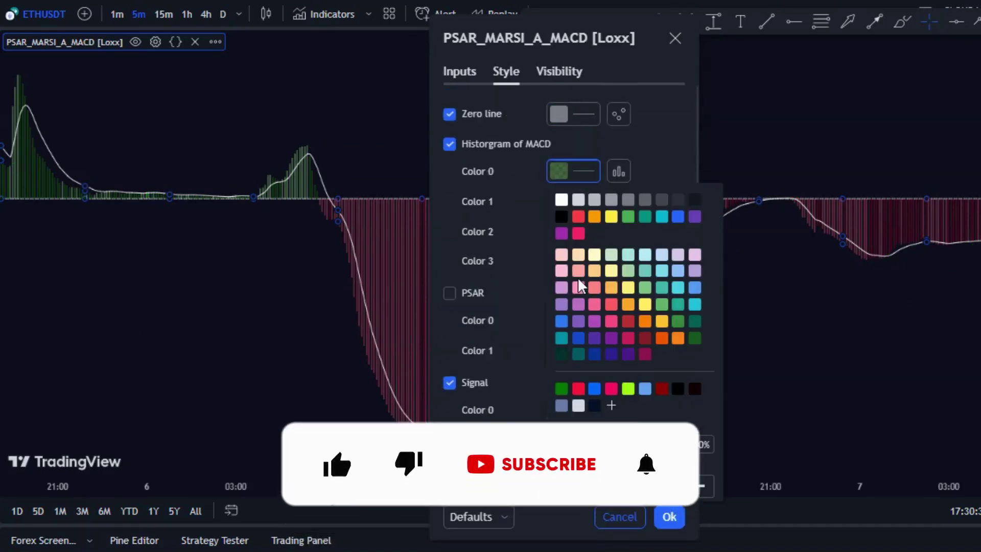
pyautogui.click(656, 167)
pyautogui.click(574, 201)
pyautogui.moveTo(592, 474); pyautogui.dragTo(681, 474)
pyautogui.click(655, 167)
pyautogui.click(574, 231)
pyautogui.moveTo(593, 504); pyautogui.dragTo(710, 495)
pyautogui.click(655, 204)
pyautogui.click(576, 264)
pyautogui.click(646, 212)
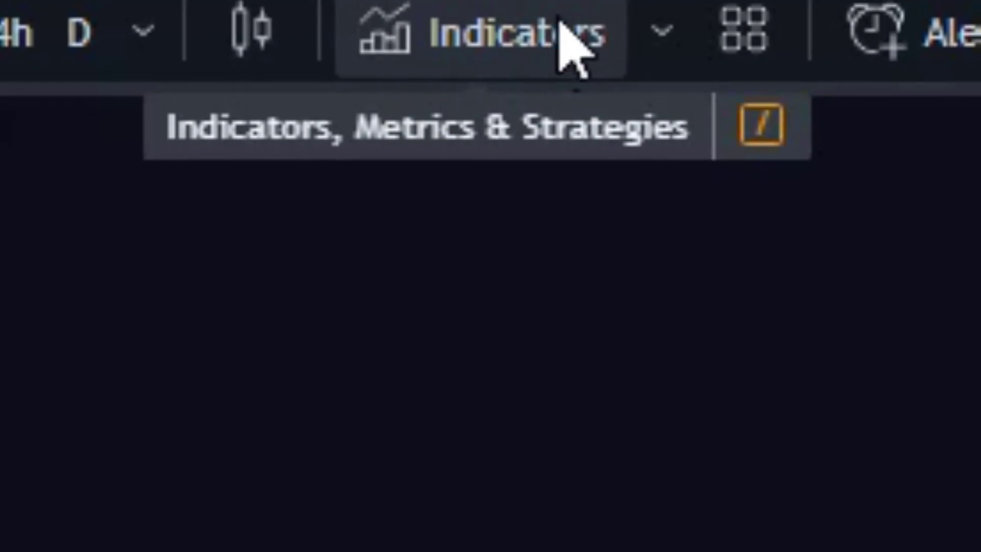
# Search the indicators for "EMA" and add Moving Average Exponential to the chart.
pyautogui.click(450, 33)
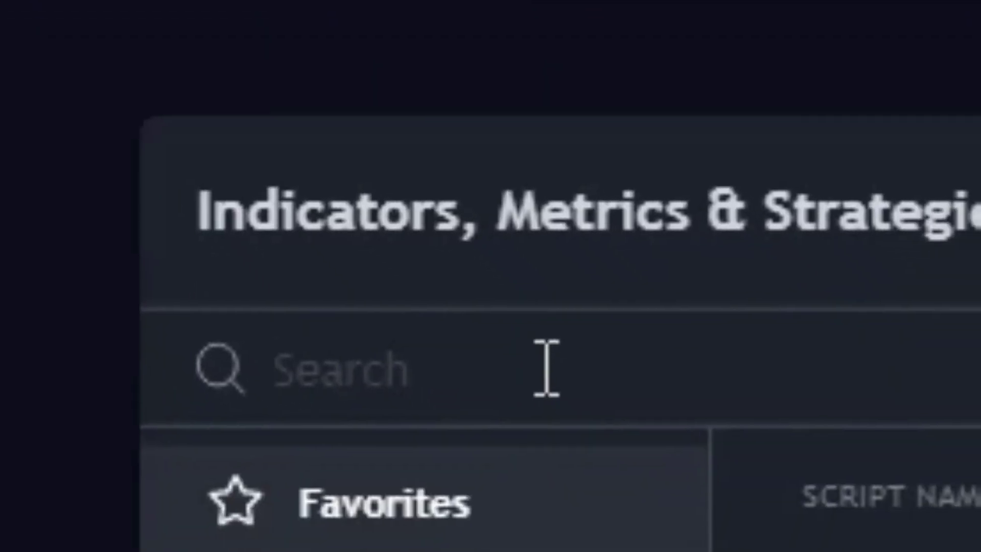
pyautogui.write('EMA')
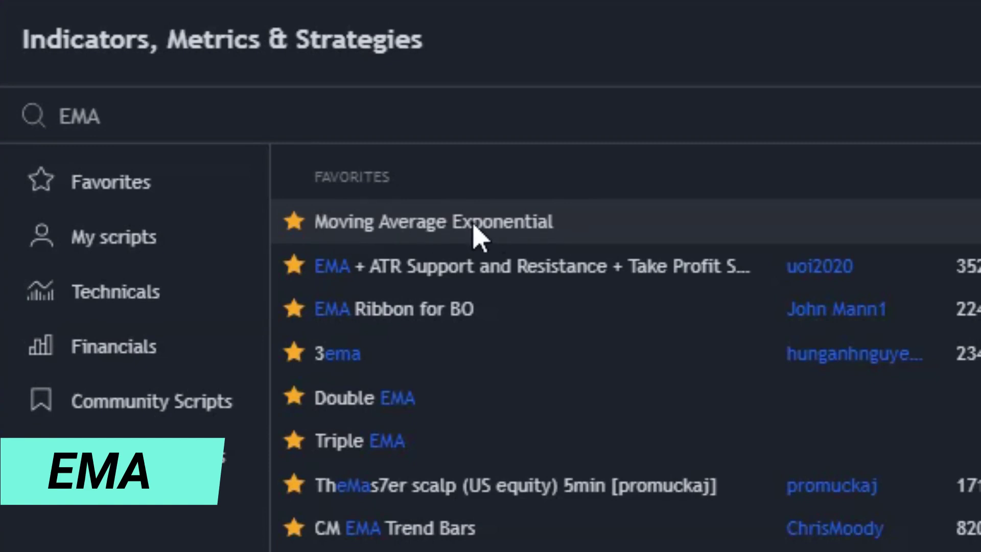
pyautogui.click(474, 228)
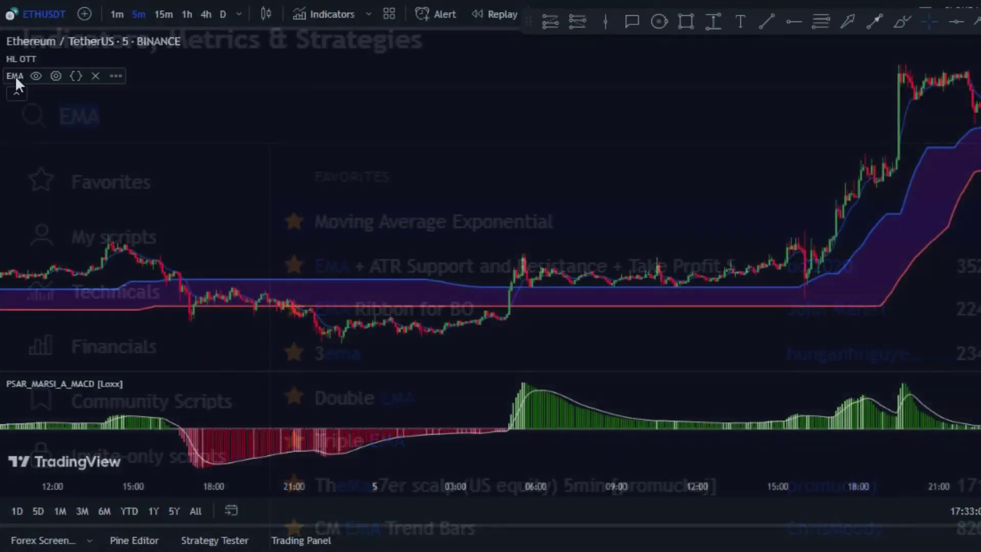
# Style the EMA line as a thicker white line in its settings.
pyautogui.moveTo(56, 77)
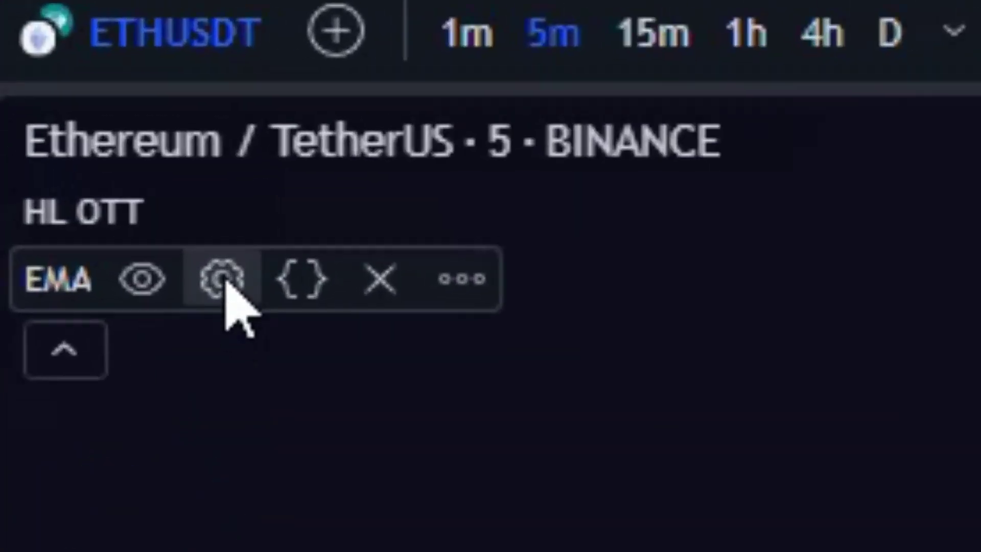
pyautogui.click(225, 281)
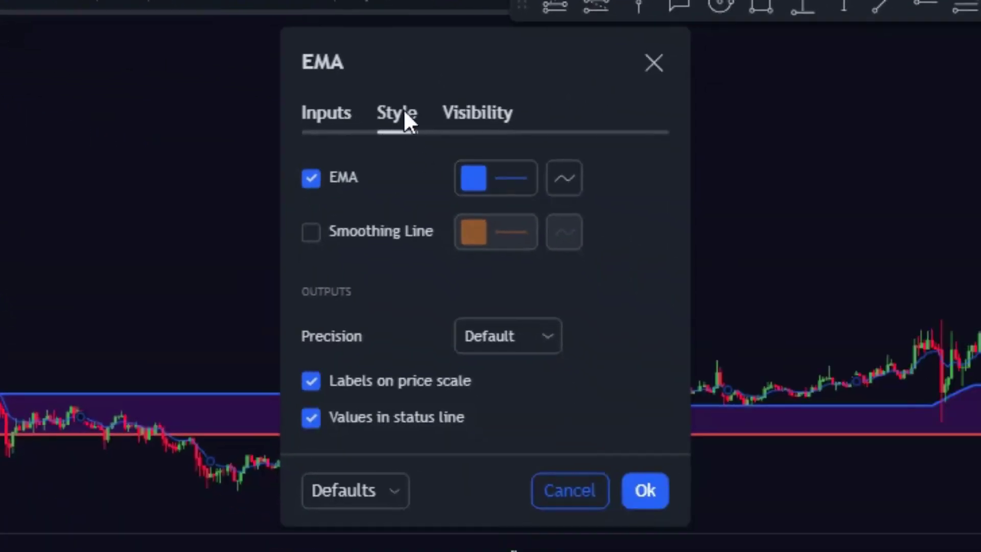
pyautogui.click(673, 219)
pyautogui.click(476, 222)
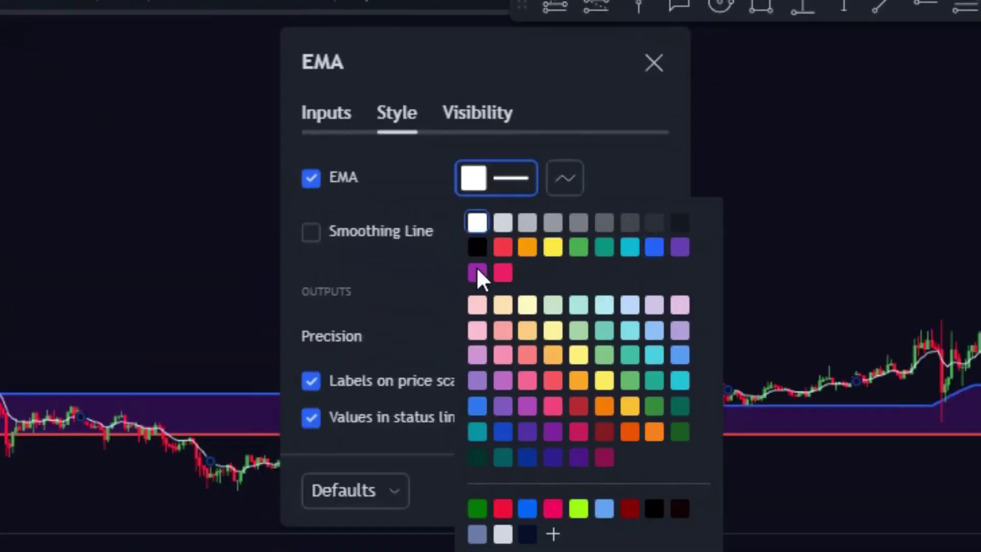
pyautogui.click(559, 551)
pyautogui.click(552, 61)
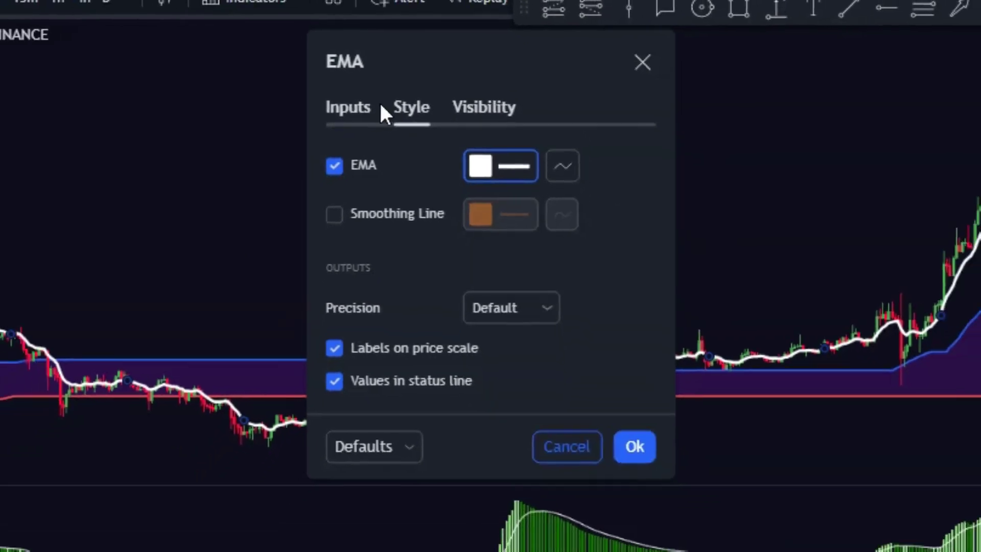
# Set the EMA length to 200, the offset to 45 and the smoothing method to SMMA (RMA).
pyautogui.click(347, 113)
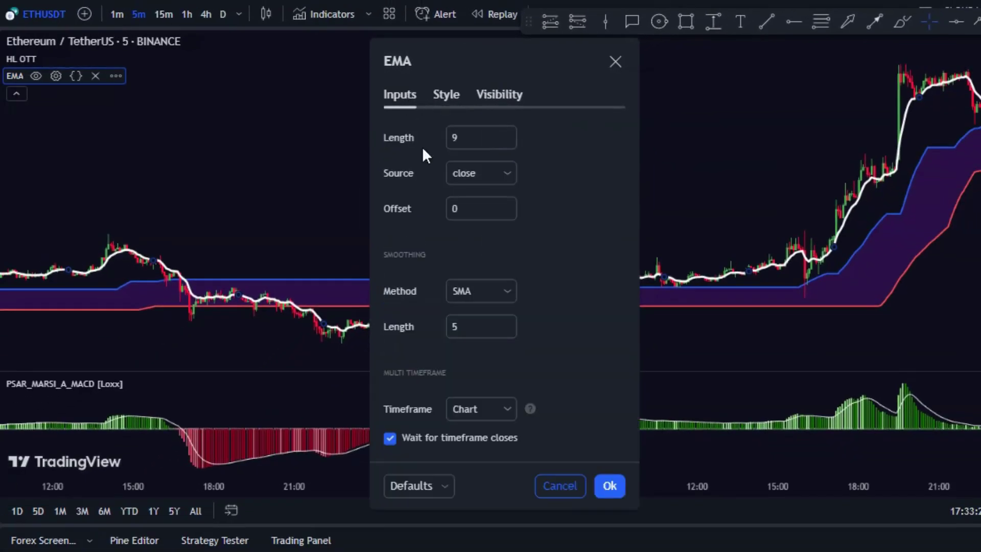
pyautogui.doubleClick(480, 132)
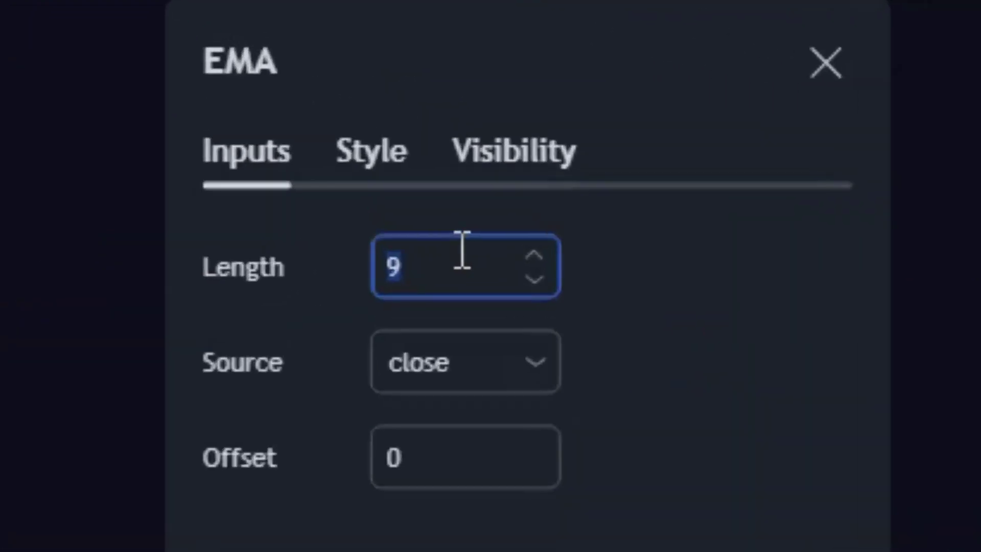
pyautogui.write('200')
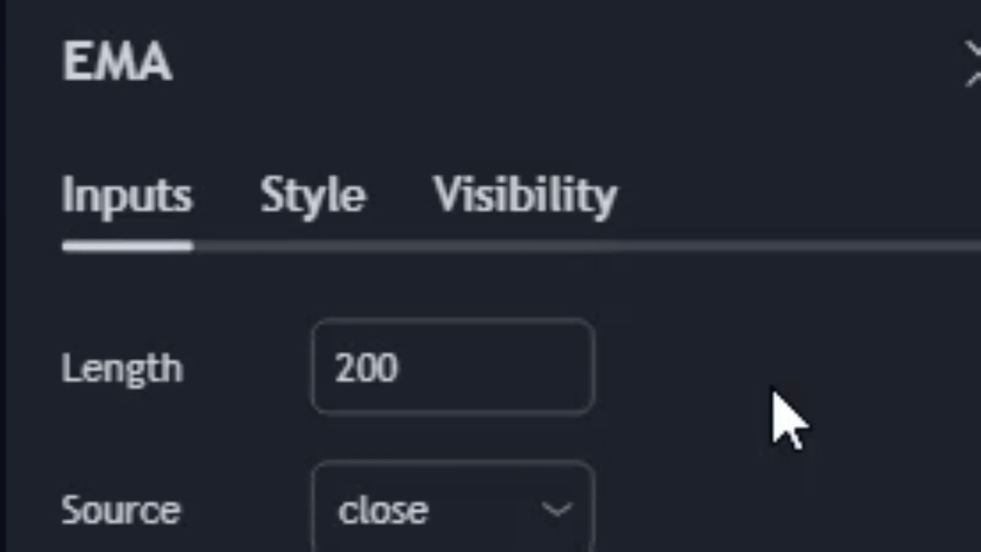
pyautogui.doubleClick(412, 466)
pyautogui.write('45')
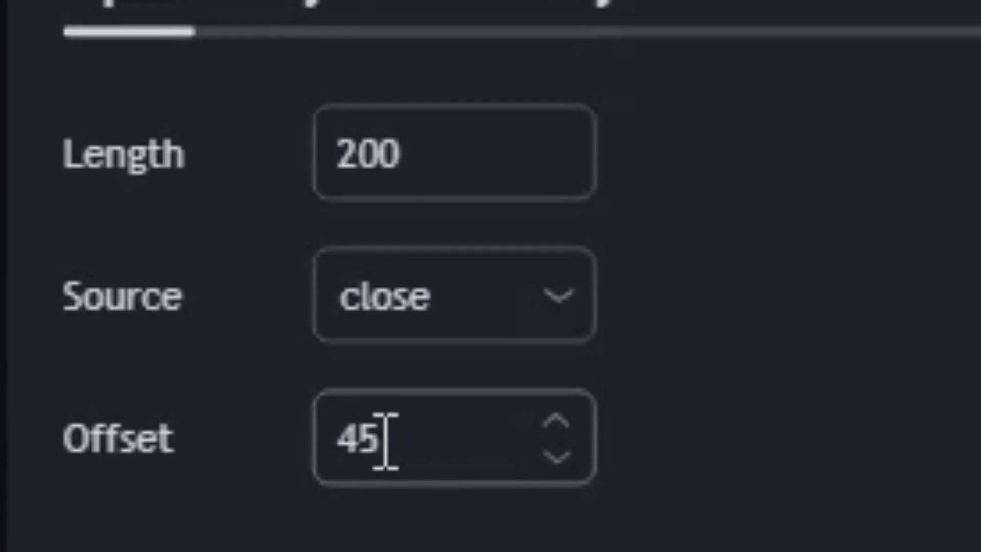
pyautogui.click(432, 429)
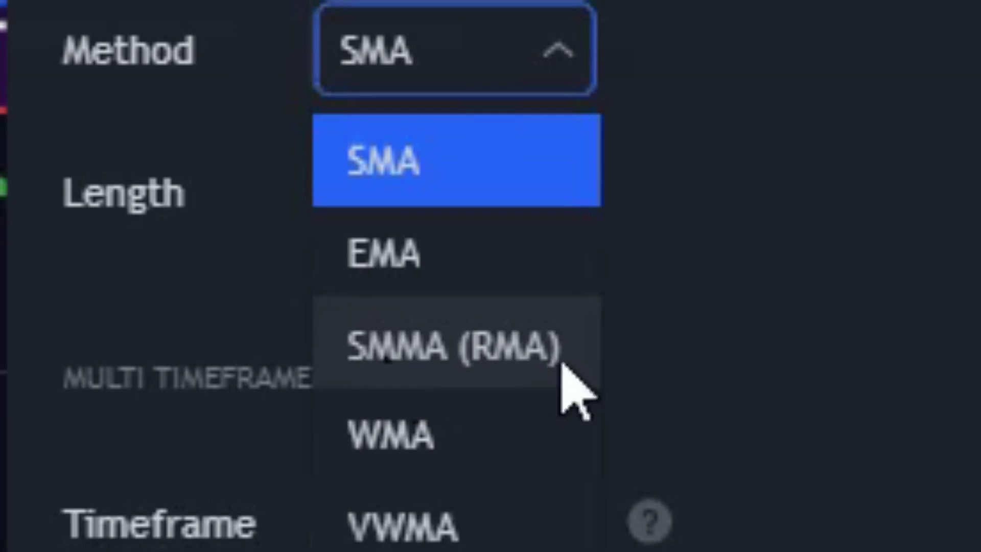
pyautogui.click(448, 358)
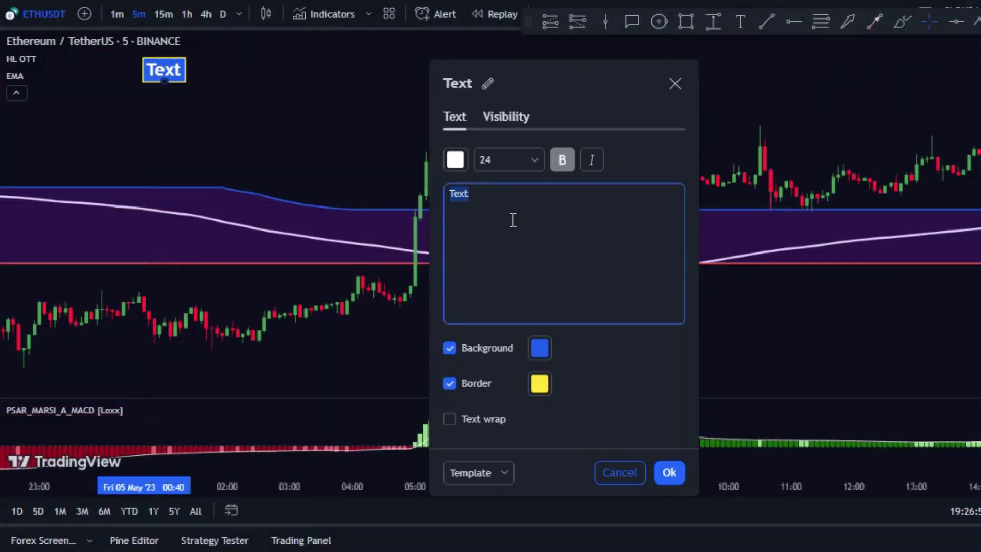
# Write "LONG: 1- PRICE ACTION BREAKS OUT THR HL OTT" over two lines in the text label at font size 20 and confirm it.
pyautogui.write('1-')
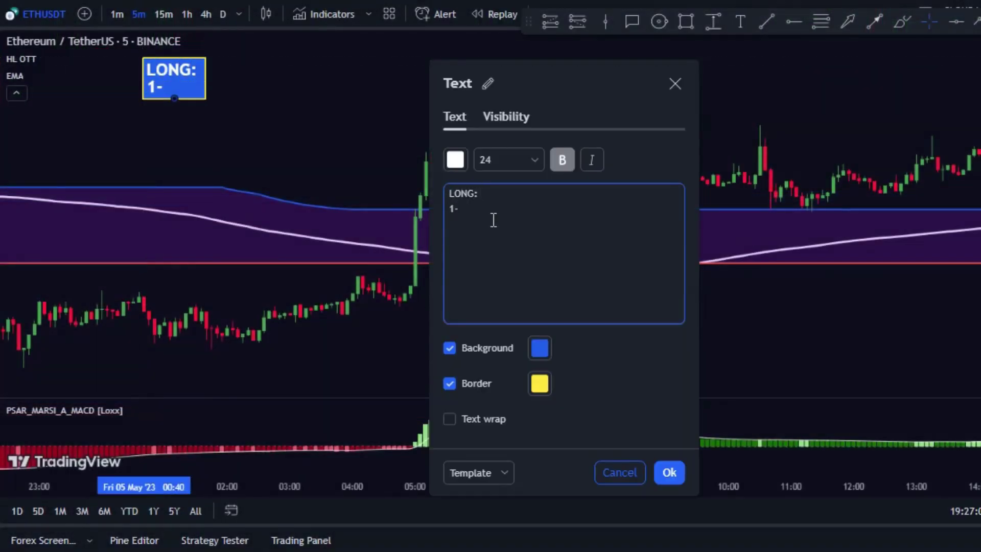
pyautogui.write(' PRICE ACTION BREAKS ')
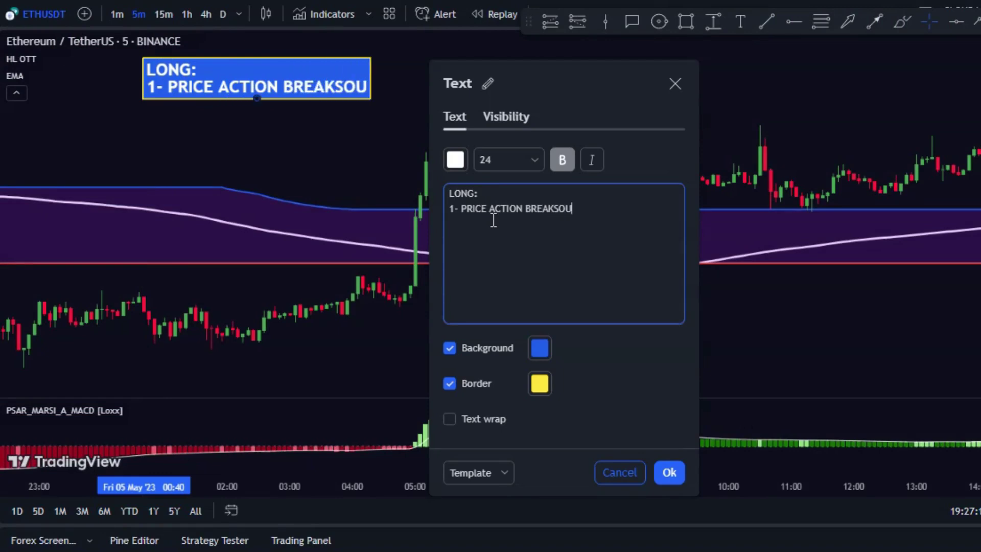
pyautogui.write('OUT')
pyautogui.press('BackSpace')
pyautogui.press('BackSpace')
pyautogui.press('BackSpace')
pyautogui.write('OUT THR HL')
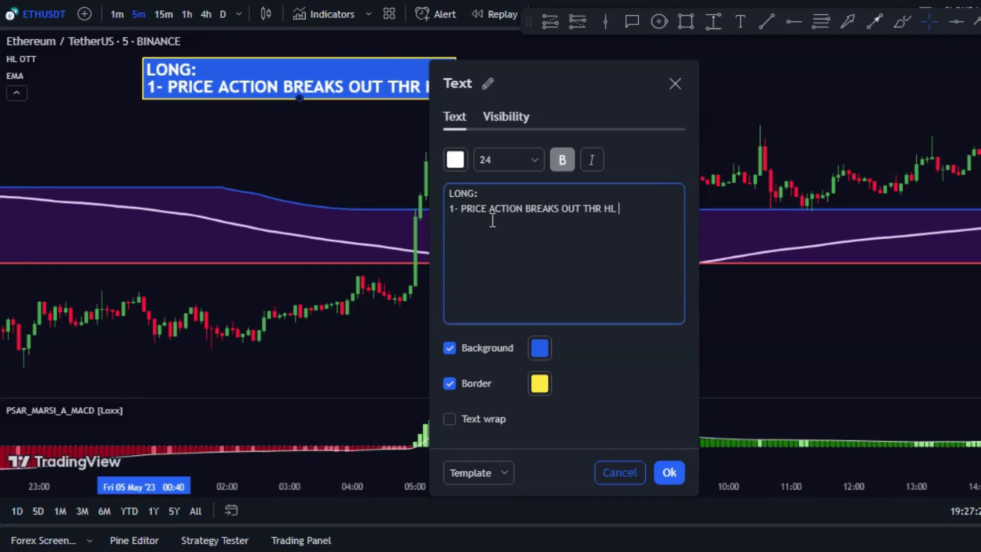
pyautogui.write(' OTT')
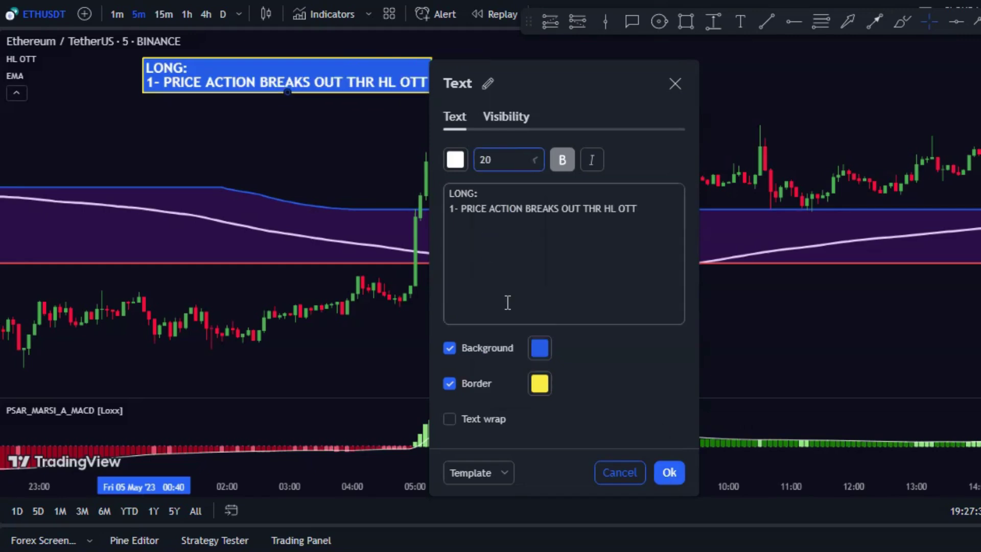
pyautogui.click(670, 472)
# Draw a rectangle around the breakout above the blue line on 5 May and point a white arrow labelled "BREAKOUT" at it.
pyautogui.moveTo(384, 185)
pyautogui.mouseDown()
pyautogui.moveTo(442, 234)
pyautogui.moveTo(488, 136)
pyautogui.mouseUp()
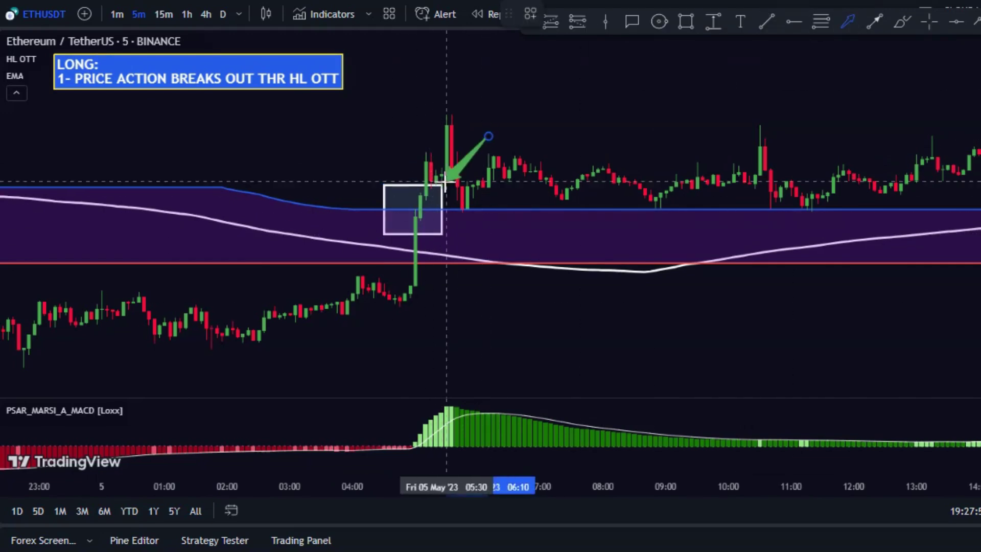
pyautogui.click(456, 198)
pyautogui.click(495, 241)
pyautogui.click(498, 199)
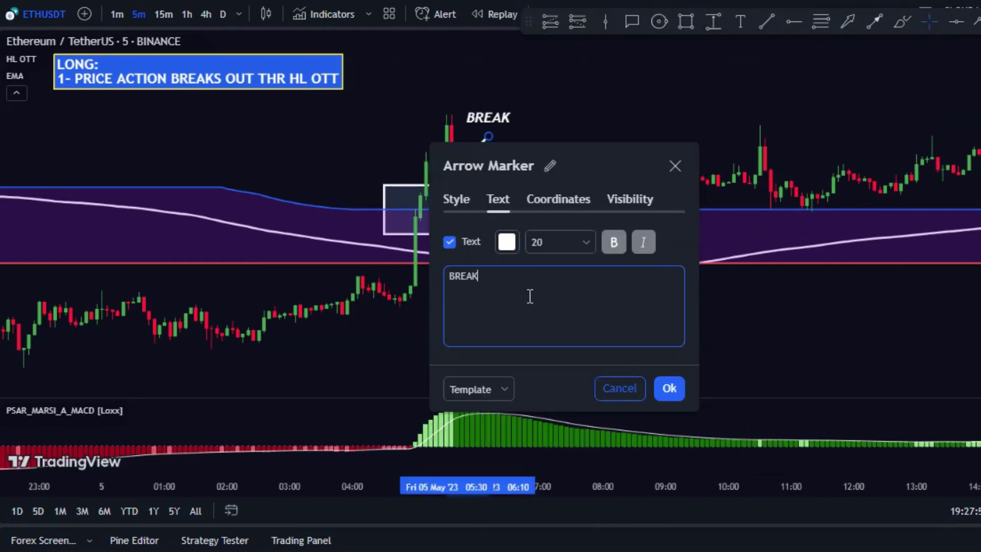
pyautogui.click(620, 389)
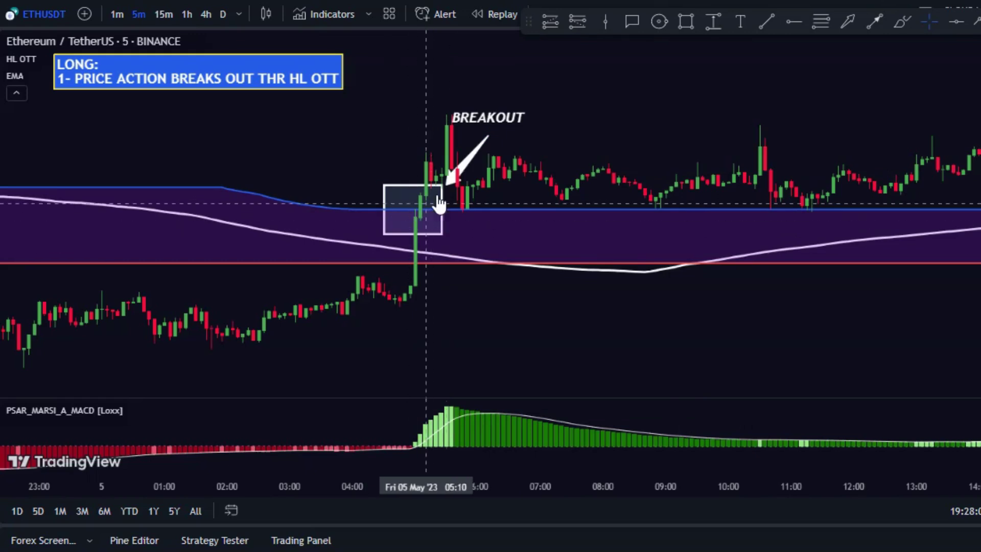
# Add the line "2- PSAR_MARSI CONFIRMS THE SIGNAL" to the LONG rules text label and confirm it.
pyautogui.doubleClick(57, 71)
pyautogui.click(646, 210)
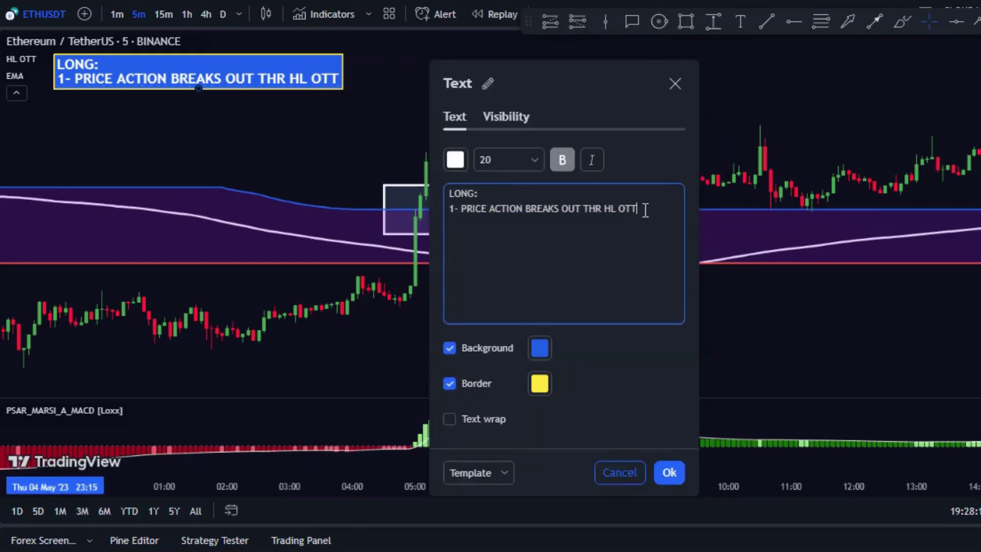
pyautogui.press('Return')
pyautogui.write('2- PSAR_MARSI')
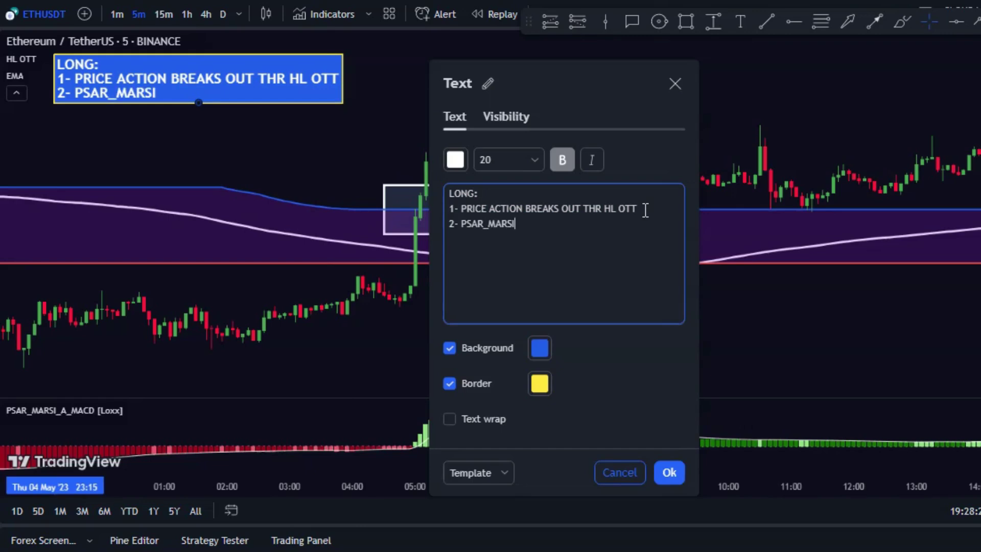
pyautogui.click(669, 472)
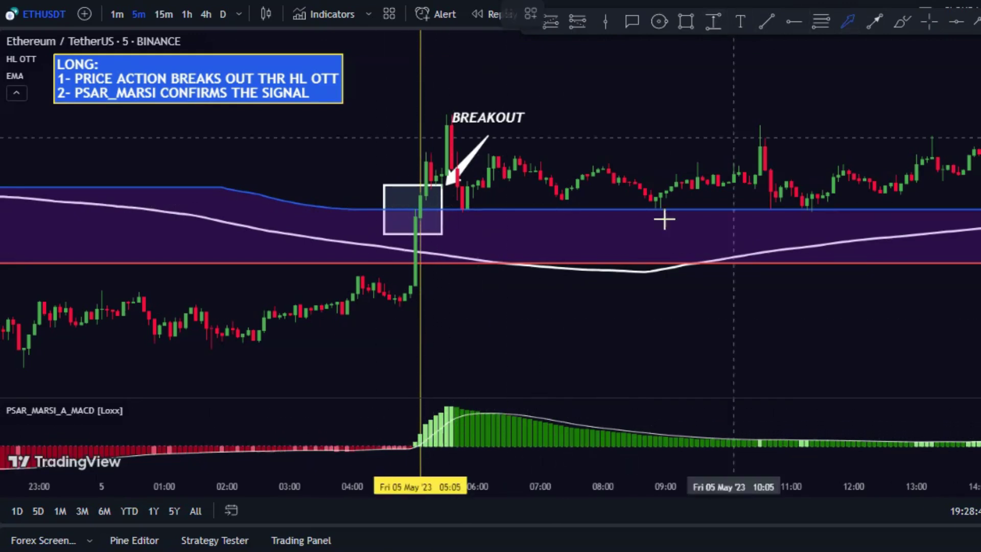
# Point a white arrow labelled "BAR : ABOVE THE SIGNAL LINE" at the first green PSAR_MARSI histogram bars on 5 May.
pyautogui.moveTo(461, 363); pyautogui.dragTo(426, 390)
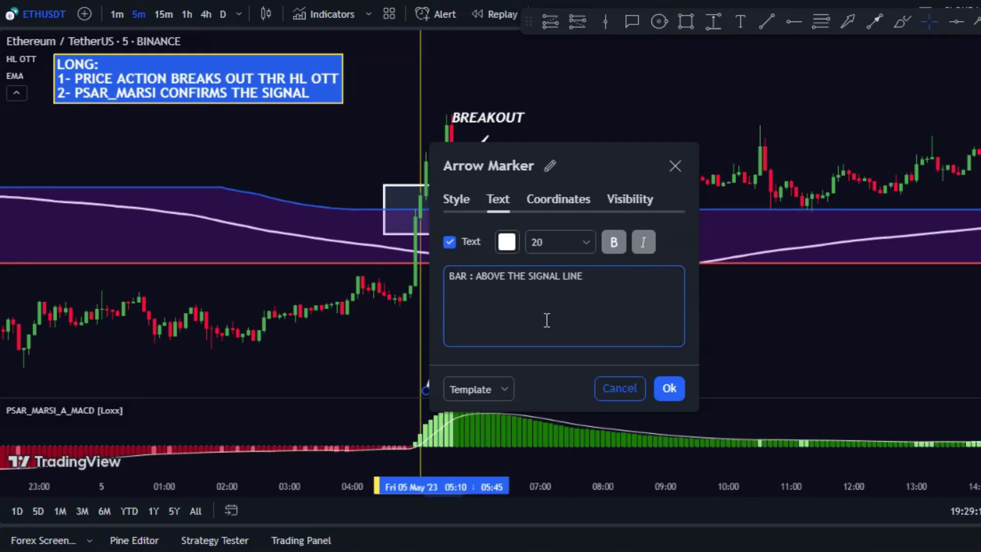
pyautogui.click(670, 388)
pyautogui.moveTo(422, 348); pyautogui.dragTo(439, 401)
pyautogui.doubleClick(455, 226)
pyautogui.doubleClick(603, 160)
# Add the line "3- PRICE ACTION ABOVE THE RMA 200" to the LONG rules text label and confirm it.
pyautogui.doubleClick(278, 95)
pyautogui.click(635, 230)
pyautogui.press('Return')
pyautogui.write('3- PRICE ACTION ABOVE THE')
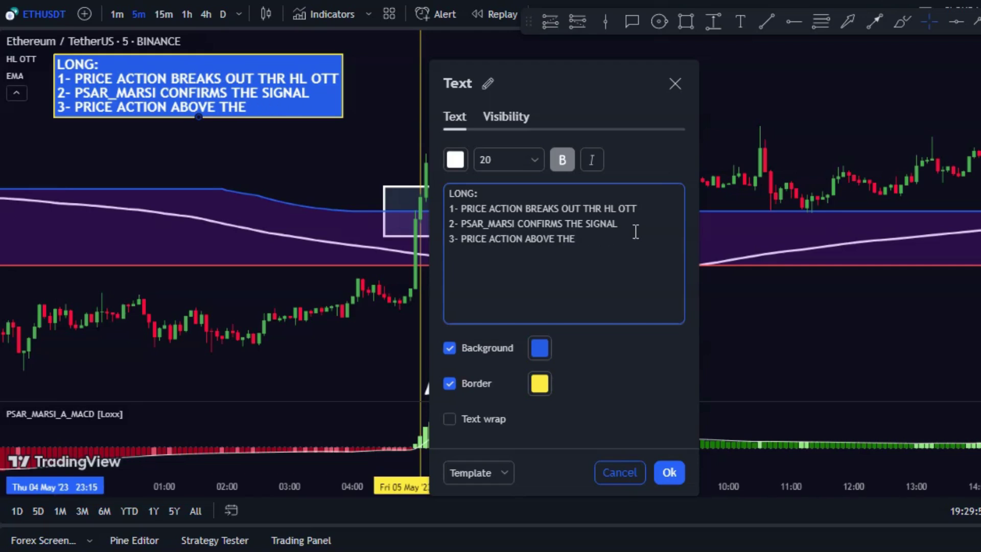
pyautogui.click(670, 472)
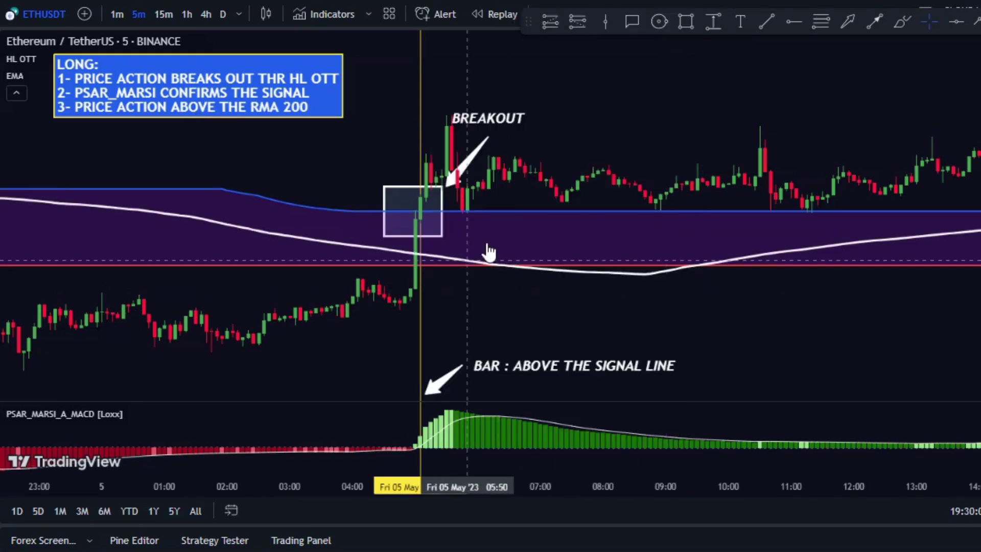
# Point an arrow marker labelled "RMA 200" at the white moving average just after the breakout.
pyautogui.click(847, 21)
pyautogui.moveTo(450, 276)
pyautogui.mouseDown()
pyautogui.moveTo(464, 287)
pyautogui.moveTo(451, 282)
pyautogui.mouseUp()
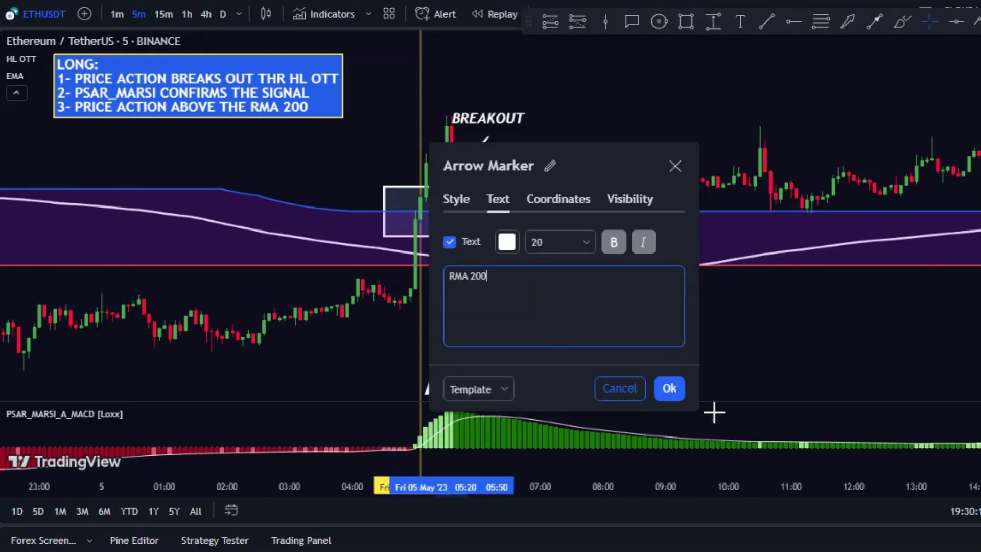
pyautogui.write('RMA 200')
pyautogui.click(670, 388)
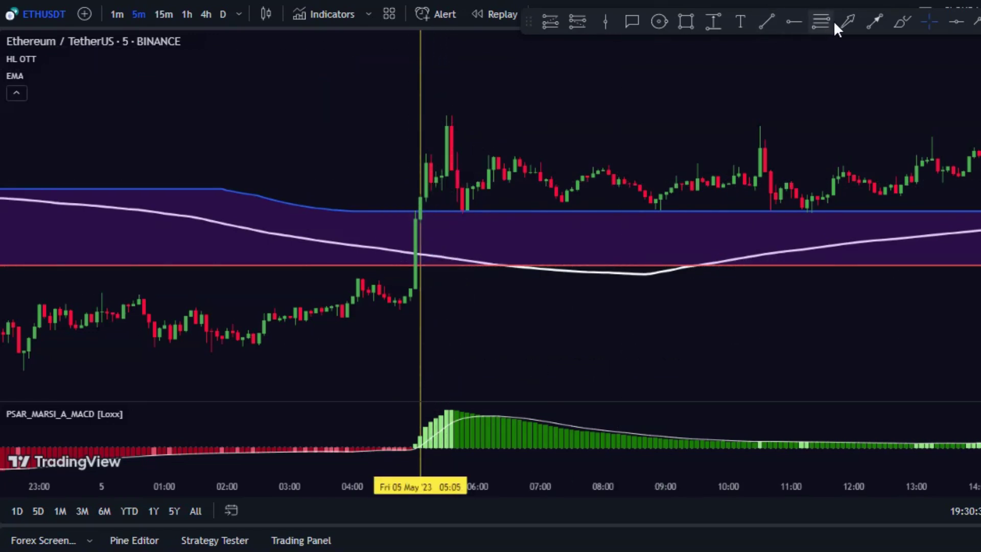
# Point an arrow marker labelled "SIGNAL CANDLESTICK" at the 05:05 breakout candle on 5 May.
pyautogui.click(846, 22)
pyautogui.moveTo(346, 167)
pyautogui.mouseDown()
pyautogui.moveTo(410, 195)
pyautogui.moveTo(401, 194)
pyautogui.mouseUp()
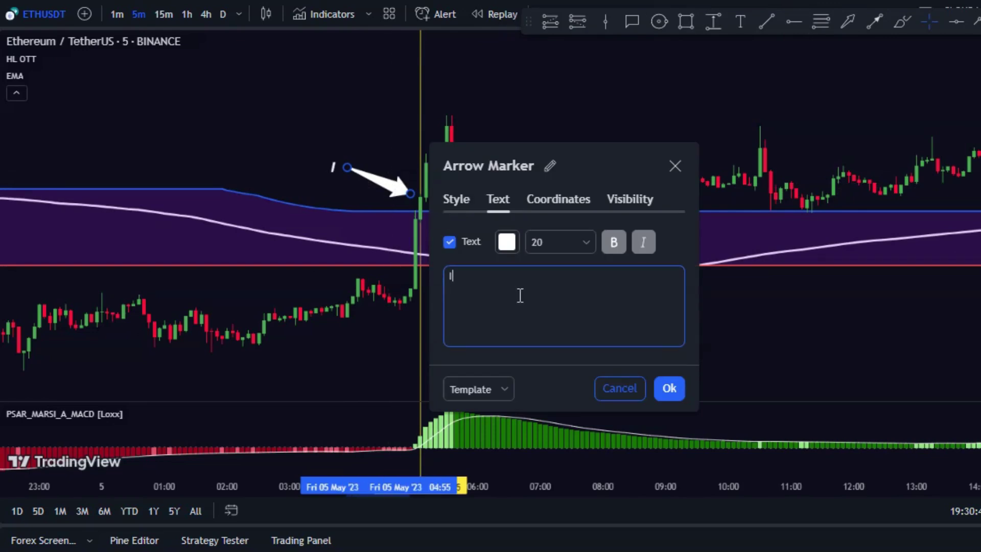
pyautogui.write('SIGNAL CANDLES')
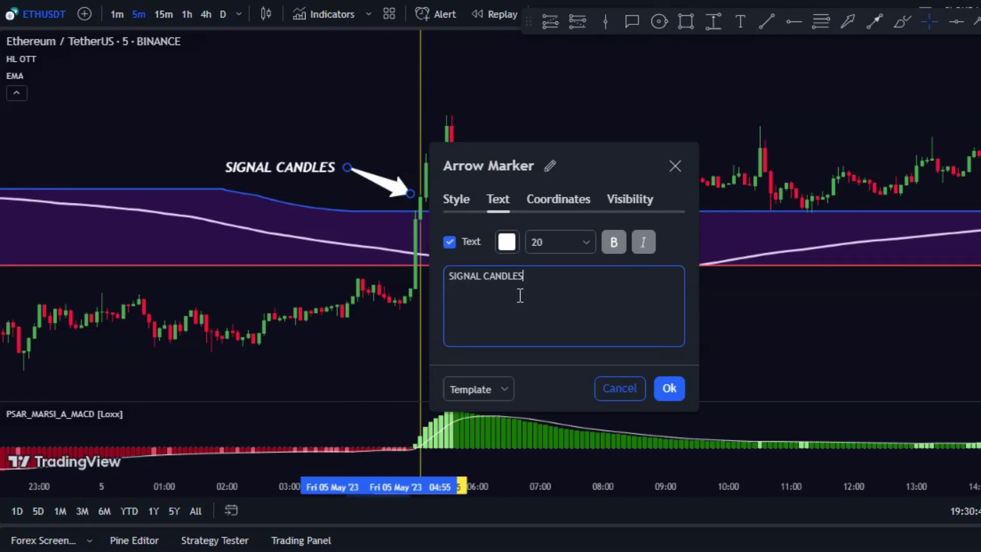
pyautogui.write('TICK')
pyautogui.click(669, 389)
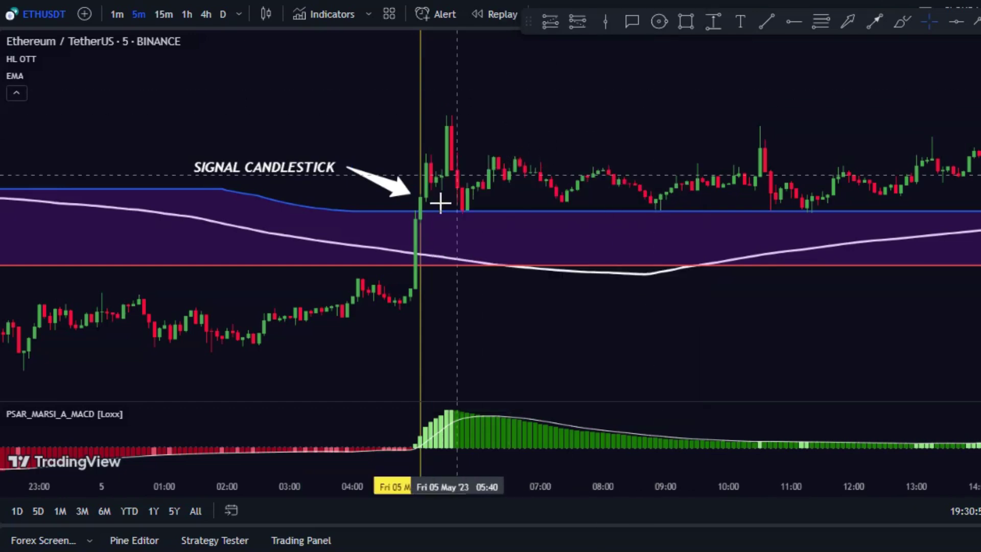
# Draw a horizontal trend line at the signal candle's close from 04:00 to 05:50 and label it "LONG ENTERY PRICE".
pyautogui.moveTo(568, 276); pyautogui.dragTo(424, 291)
pyautogui.scroll(4, 389, 245)
pyautogui.moveTo(230, 127); pyautogui.dragTo(690, 189)
pyautogui.scroll(3, 583, 199)
pyautogui.moveTo(532, 168); pyautogui.dragTo(753, 124)
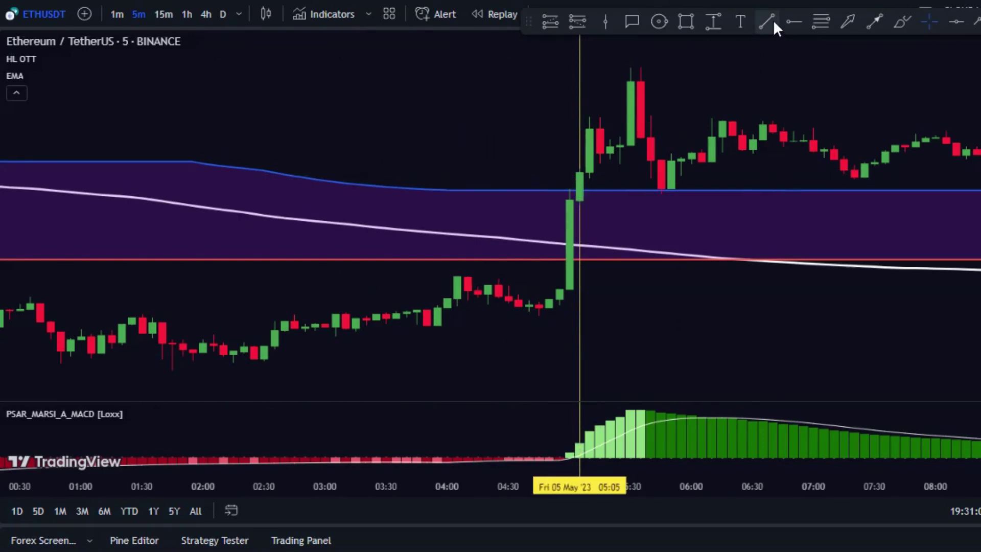
pyautogui.click(767, 22)
pyautogui.click(447, 172)
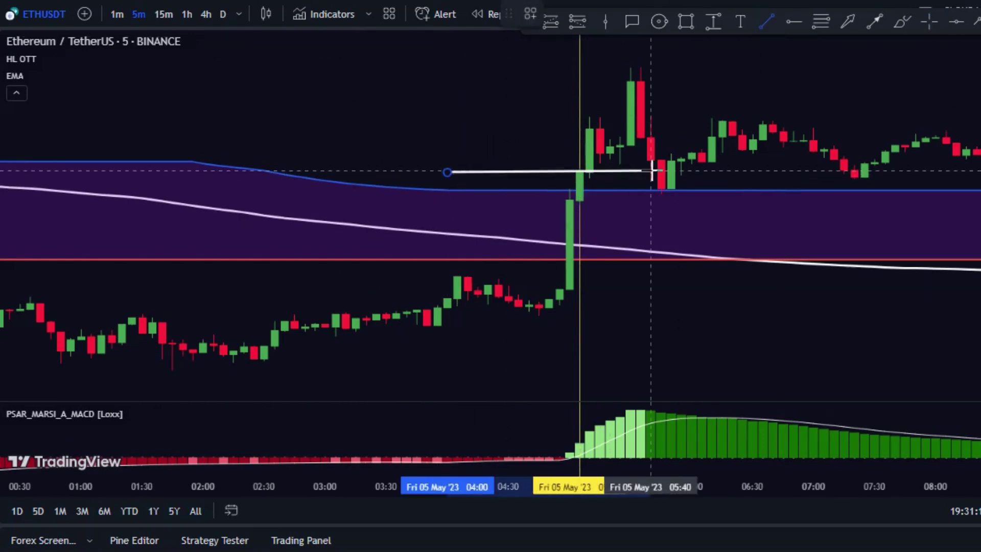
pyautogui.click(672, 172)
pyautogui.doubleClick(617, 174)
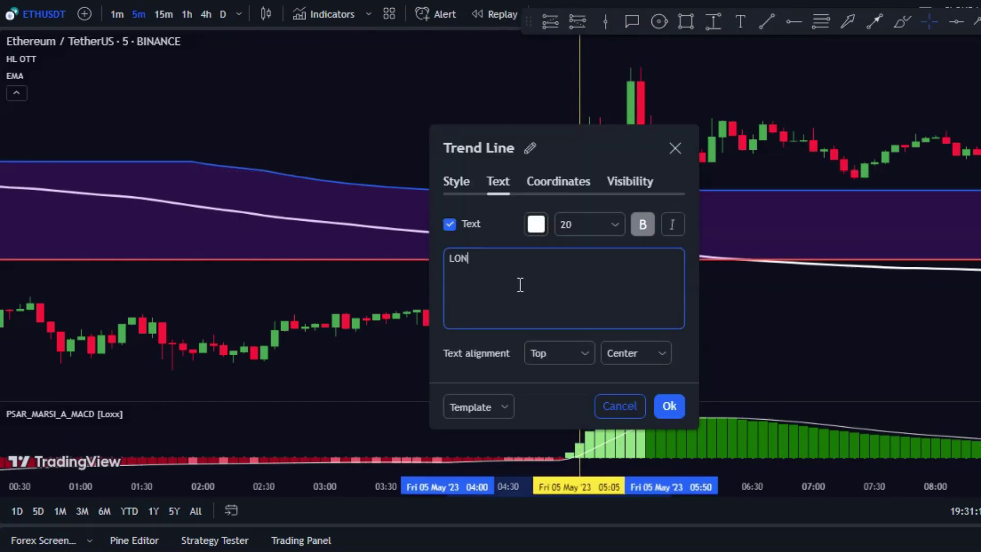
pyautogui.click(665, 405)
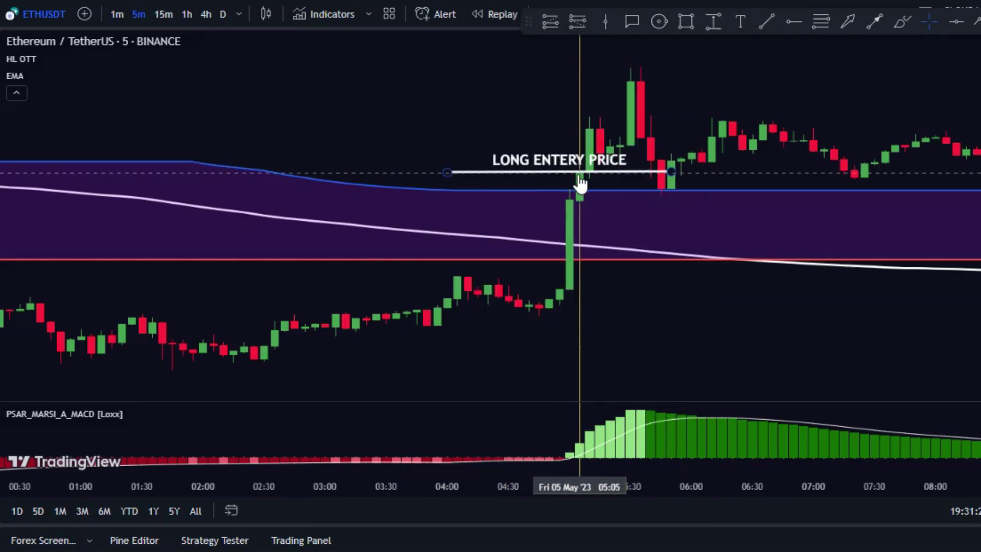
# Point an arrow marker labelled "SL : LOWER BAND OF HL OTT" at the red lower band beneath the entry.
pyautogui.click(848, 22)
pyautogui.click(650, 292)
pyautogui.click(615, 266)
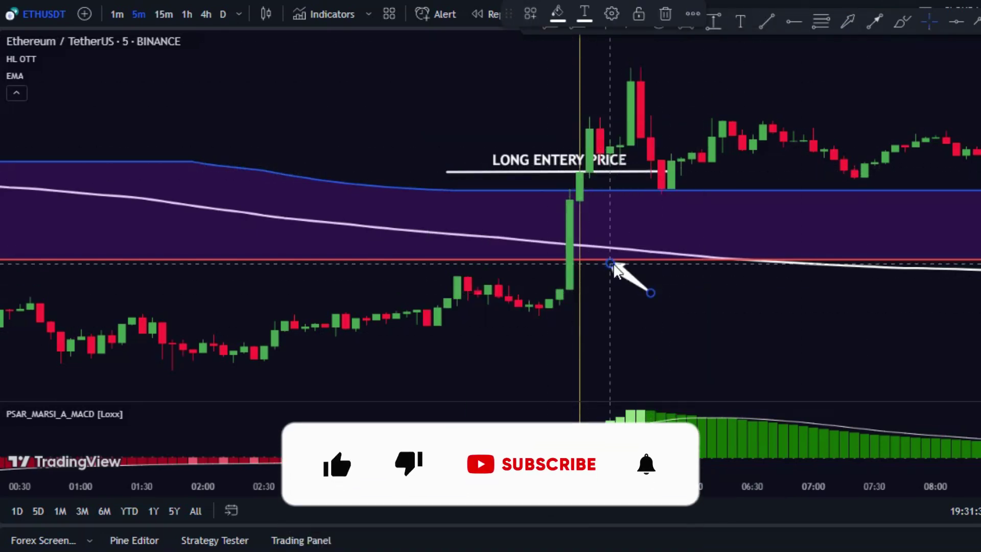
pyautogui.doubleClick(616, 268)
pyautogui.write('SL : LO')
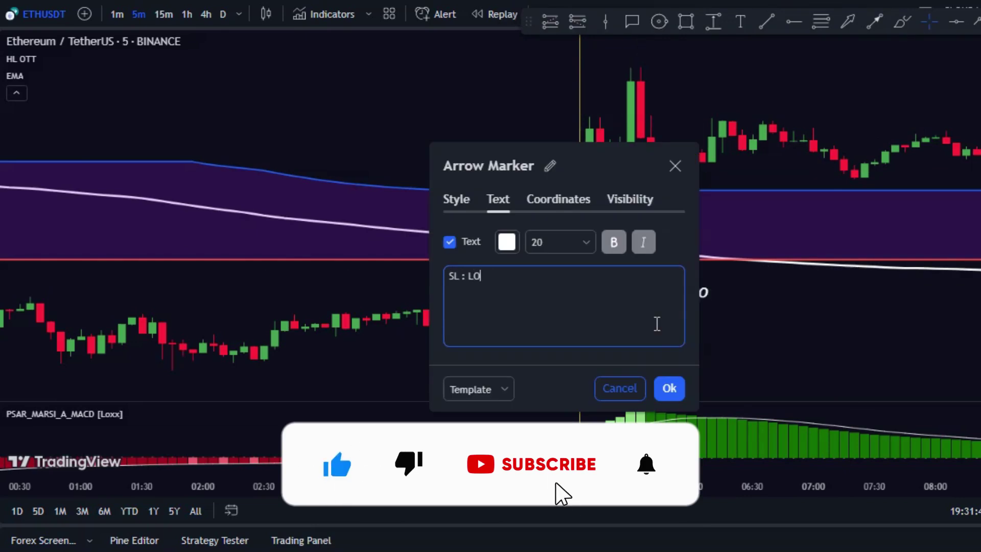
pyautogui.write('WER BAND OF HL OTT')
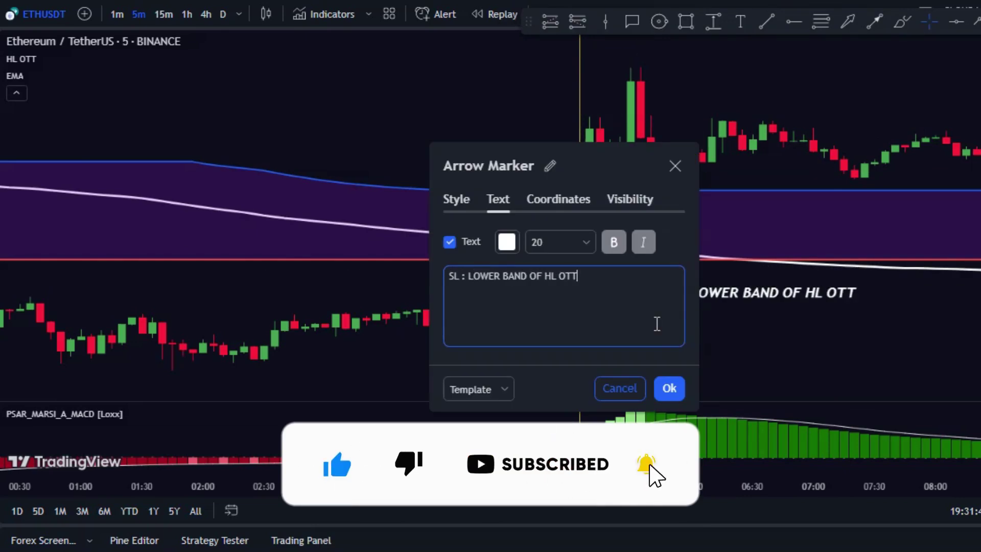
pyautogui.click(668, 391)
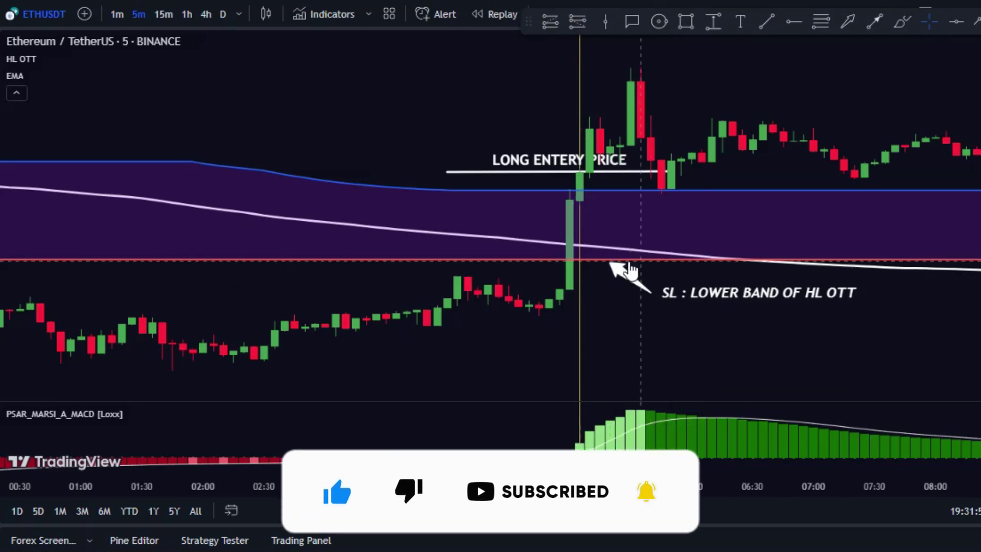
# Place a long position at the entry price, with its stop at the red lower band and its target about 12.29 above entry.
pyautogui.click(551, 21)
pyautogui.click(581, 172)
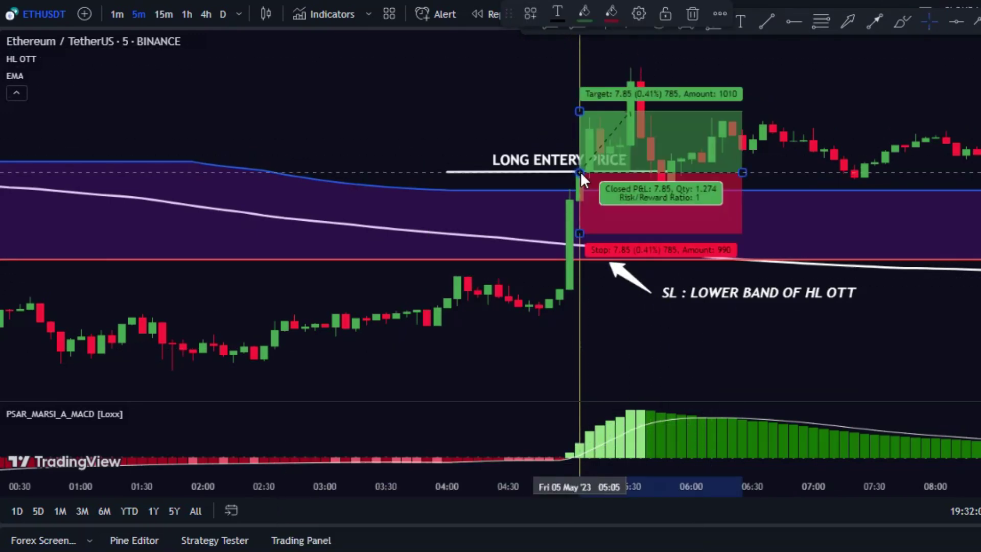
pyautogui.moveTo(596, 270); pyautogui.dragTo(595, 262)
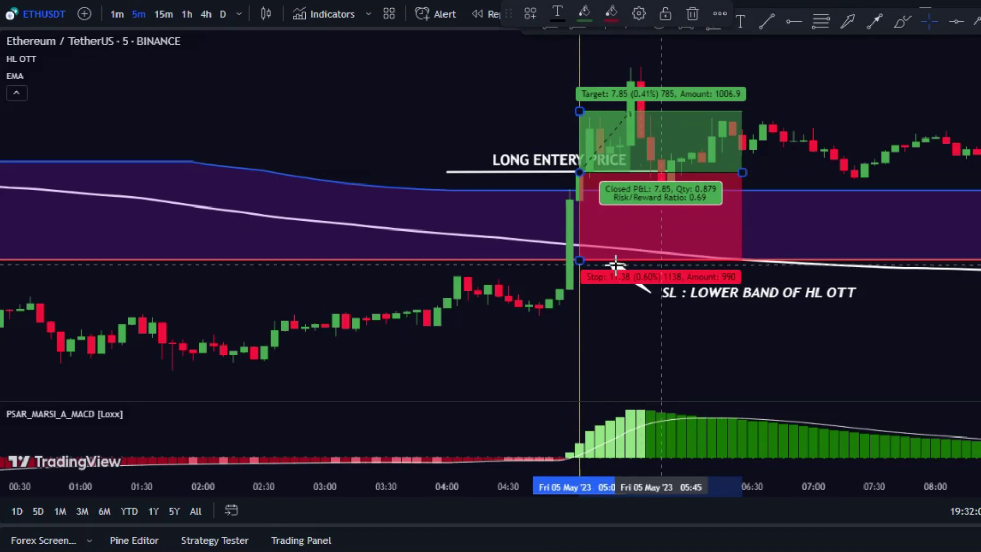
pyautogui.scroll(-6, 920, 316)
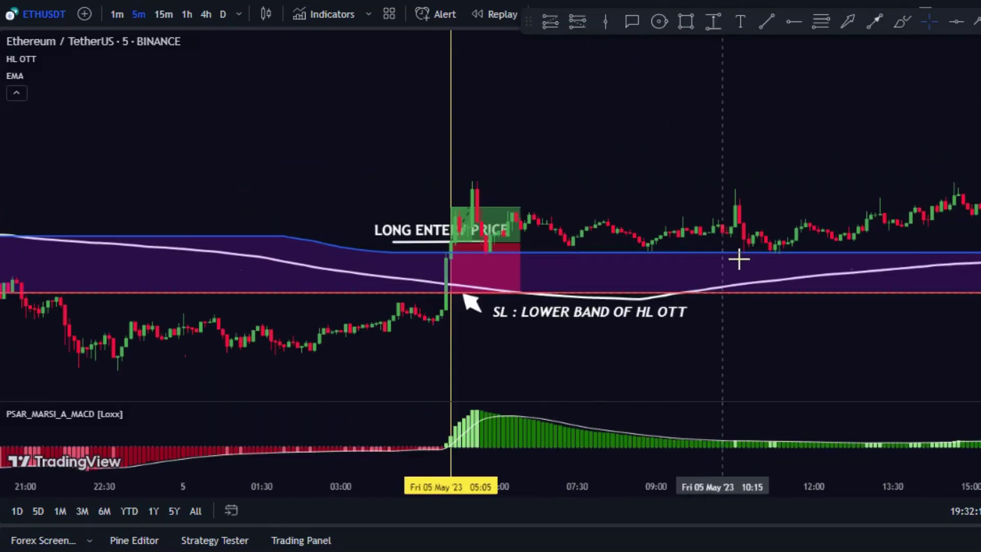
pyautogui.moveTo(453, 206); pyautogui.dragTo(486, 187)
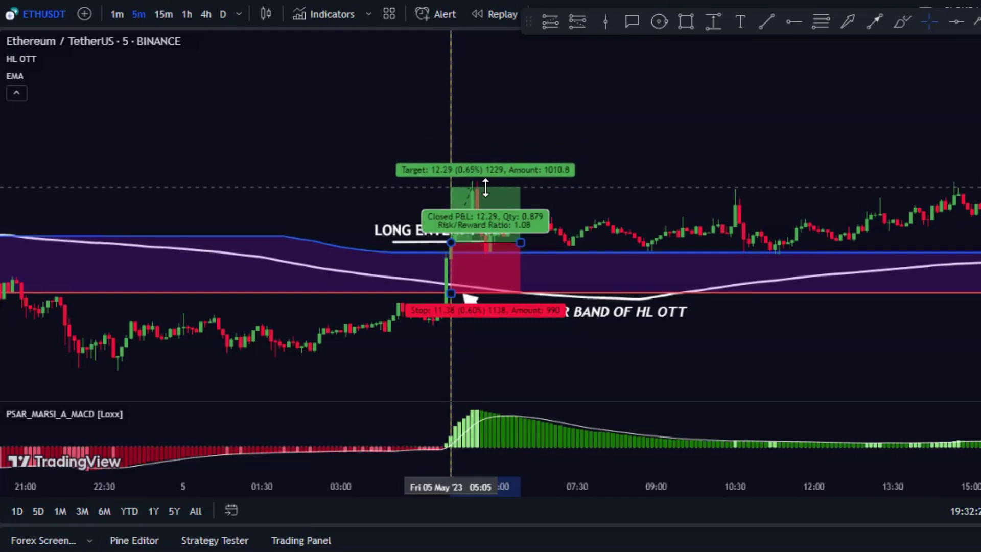
# Draw a horizontal trend line along the long position's target level from 03:30 to 07:15 and open its label text.
pyautogui.click(766, 22)
pyautogui.click(367, 187)
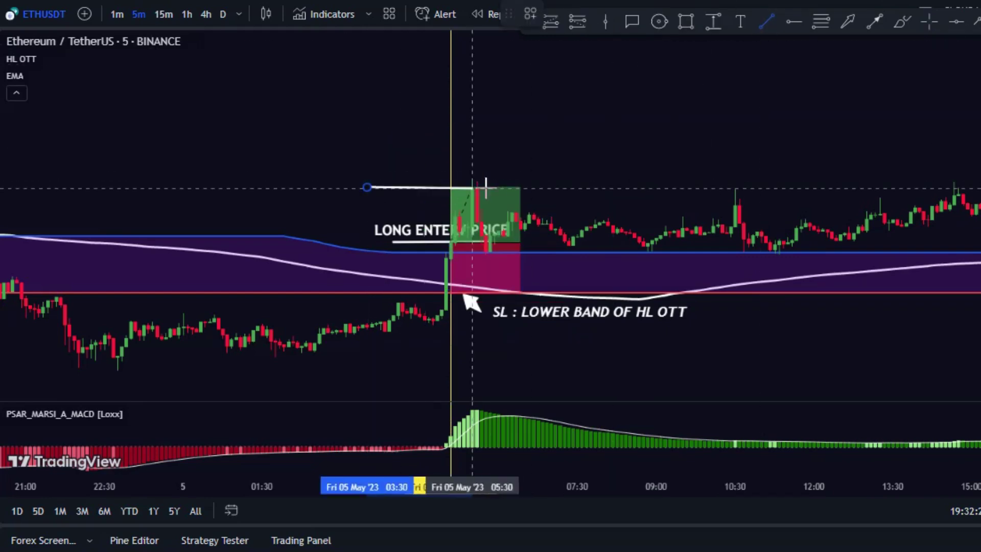
pyautogui.click(561, 188)
pyautogui.doubleClick(548, 189)
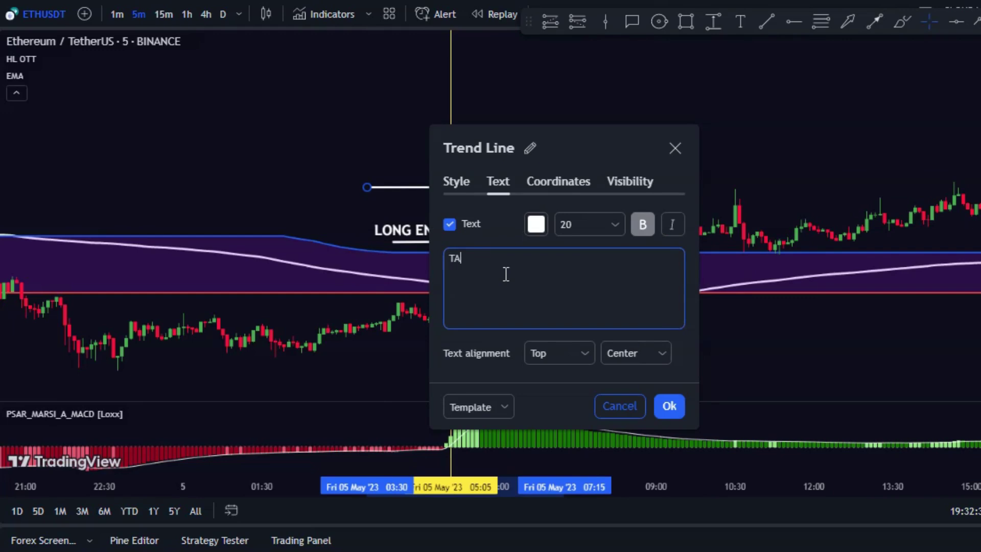
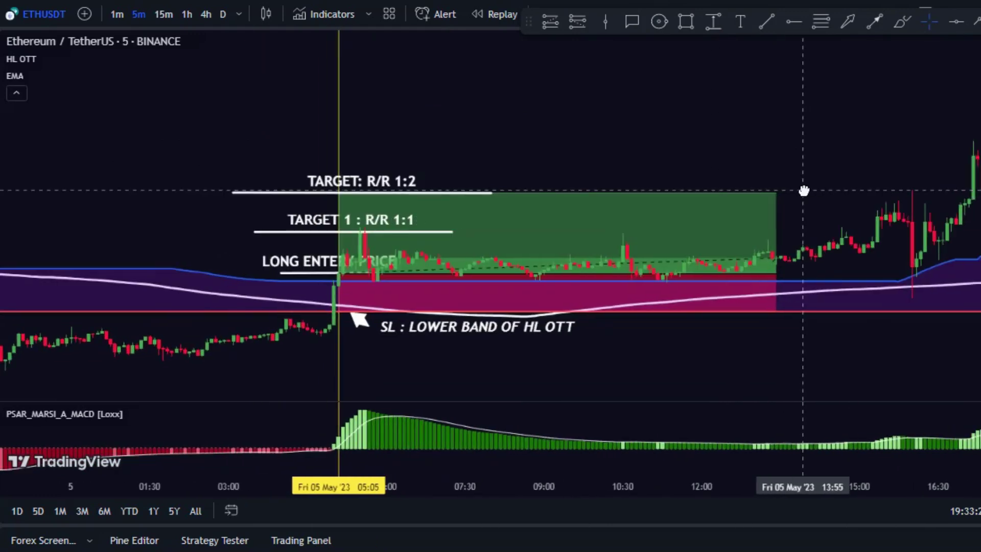
# Extend the long position's time span to about 16:00.
pyautogui.moveTo(776, 270); pyautogui.dragTo(914, 266)
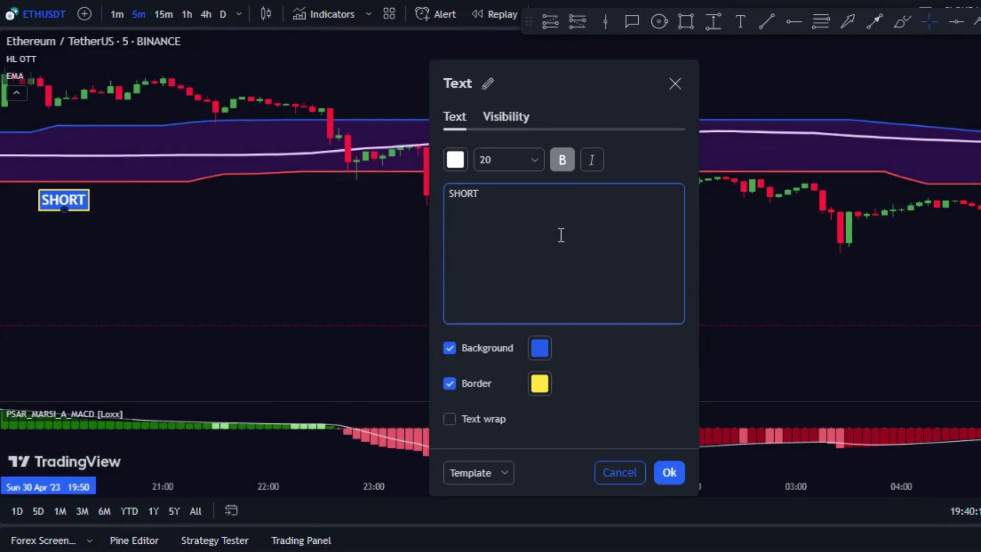
# Write the short rules note with the heading "SHORT:" and the rule "1- PRICE ACTION BREAKS OUT THE HL OTT".
pyautogui.write('1-')
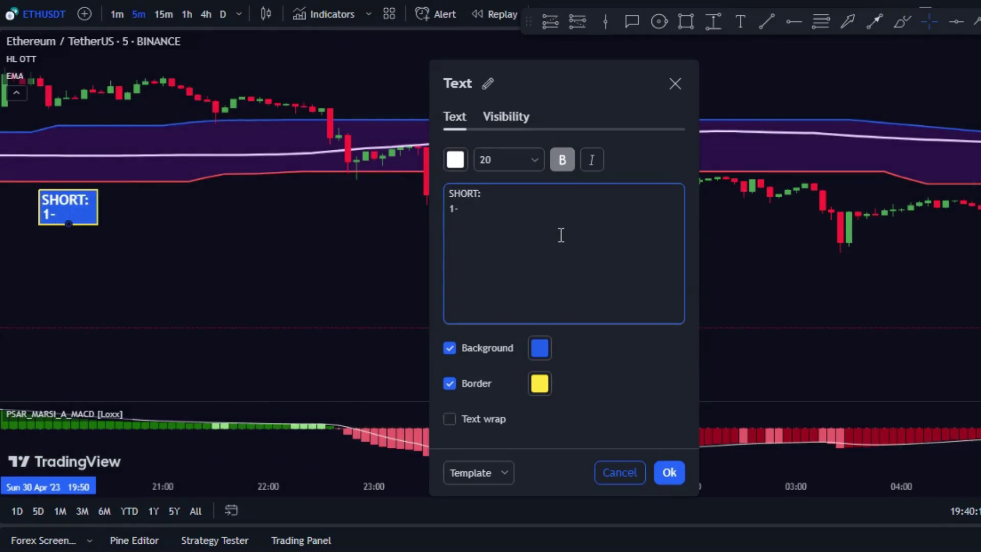
pyautogui.write(' PRICE ACTION')
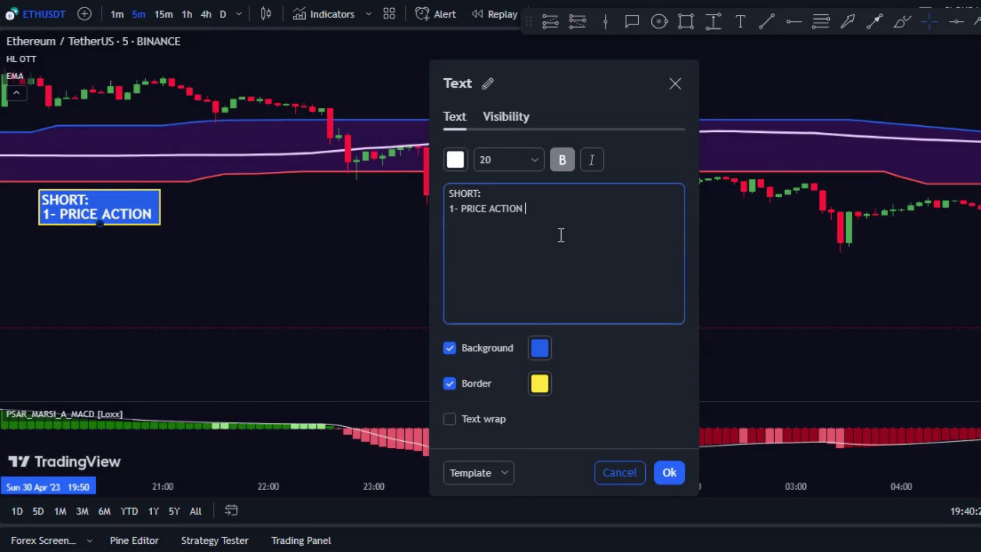
pyautogui.write(' BREAKS OUT TH')
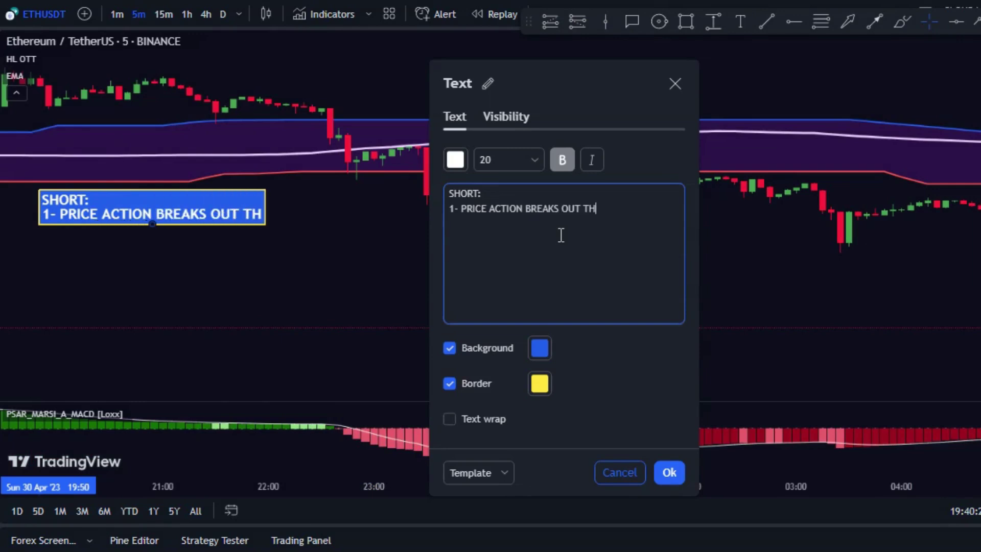
pyautogui.write('E HL OTT')
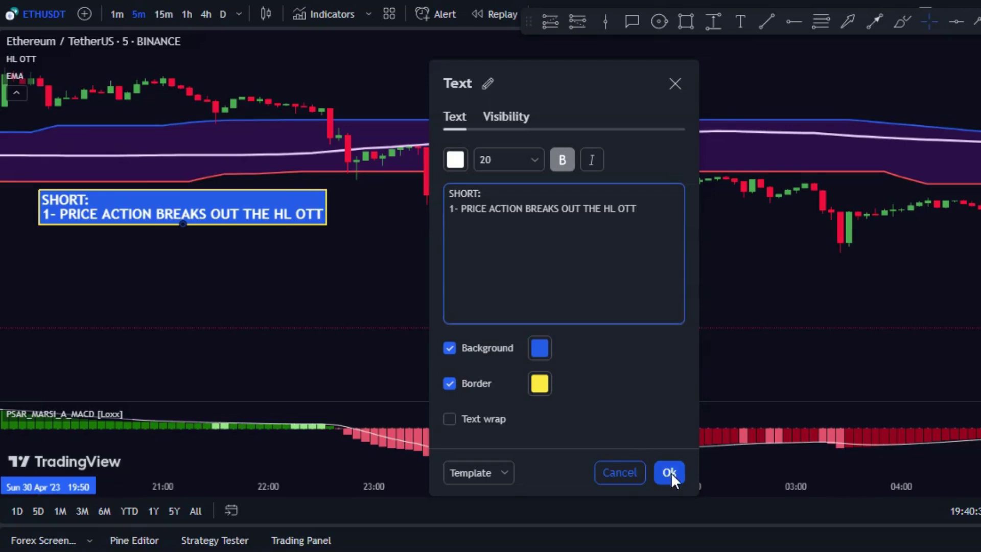
pyautogui.click(669, 473)
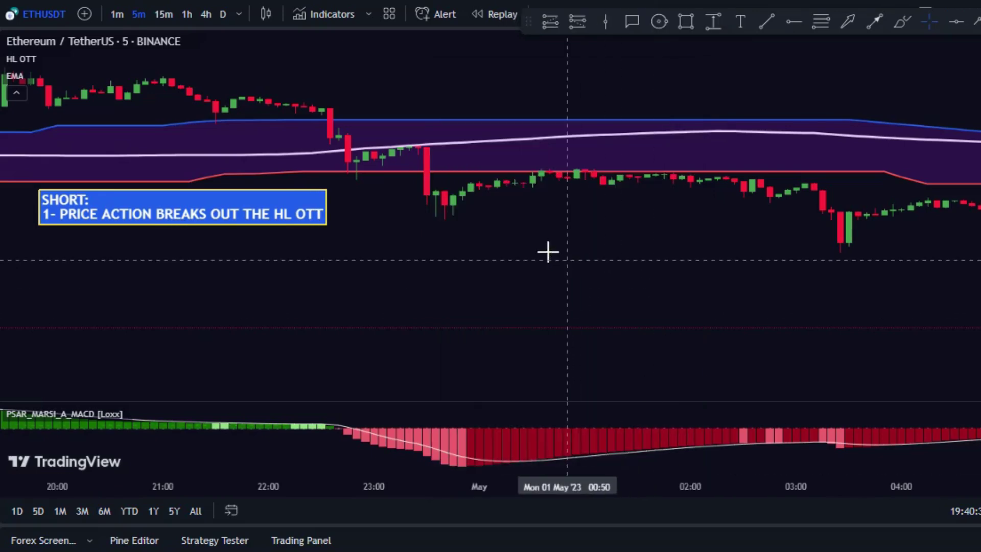
# Draw a rectangle around the large red candle at 23:30 that falls below the HL OTT lower band.
pyautogui.click(687, 20)
pyautogui.moveTo(454, 153)
pyautogui.mouseDown()
pyautogui.moveTo(409, 211)
pyautogui.moveTo(432, 128)
pyautogui.mouseUp()
pyautogui.moveTo(434, 214); pyautogui.dragTo(434, 222)
pyautogui.click(462, 197)
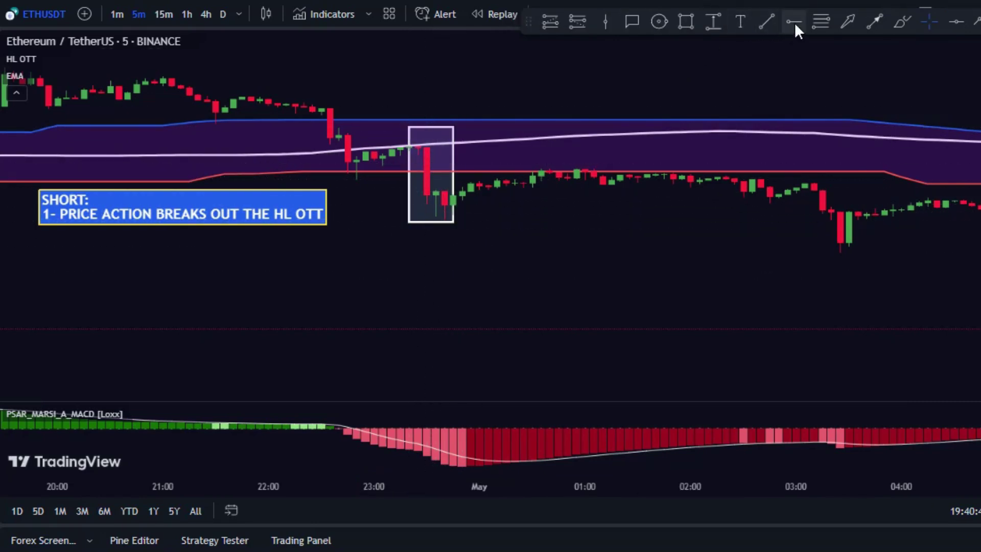
# Point an arrow marker labelled "BREAKOUT" at the lower part of the boxed candles, from about 00:15 to 23:50.
pyautogui.click(847, 22)
pyautogui.click(506, 218)
pyautogui.click(462, 214)
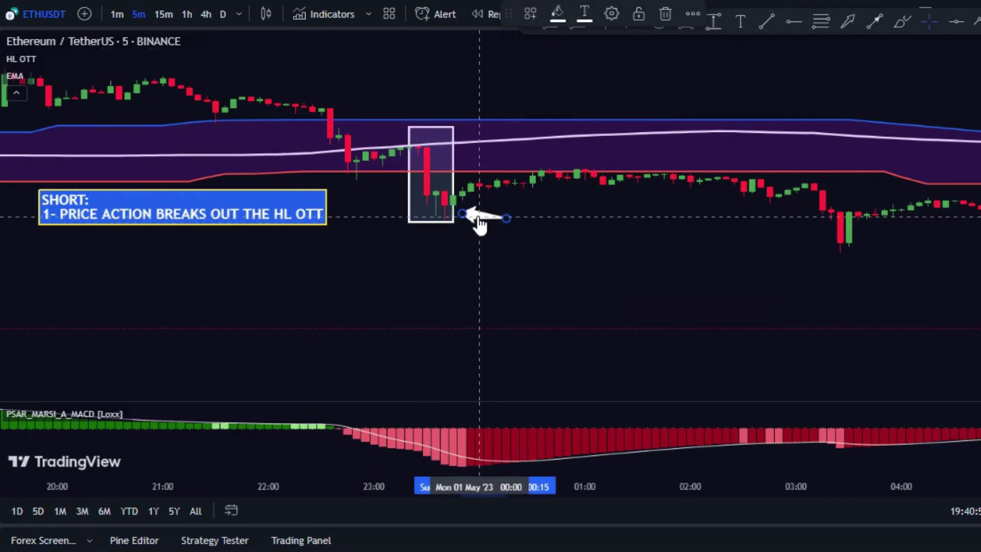
pyautogui.doubleClick(478, 218)
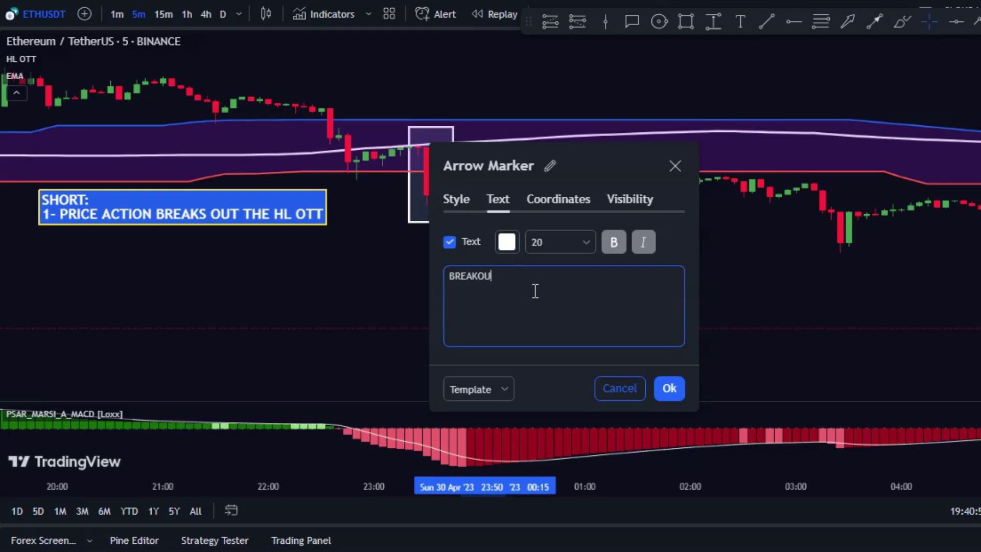
pyautogui.click(669, 388)
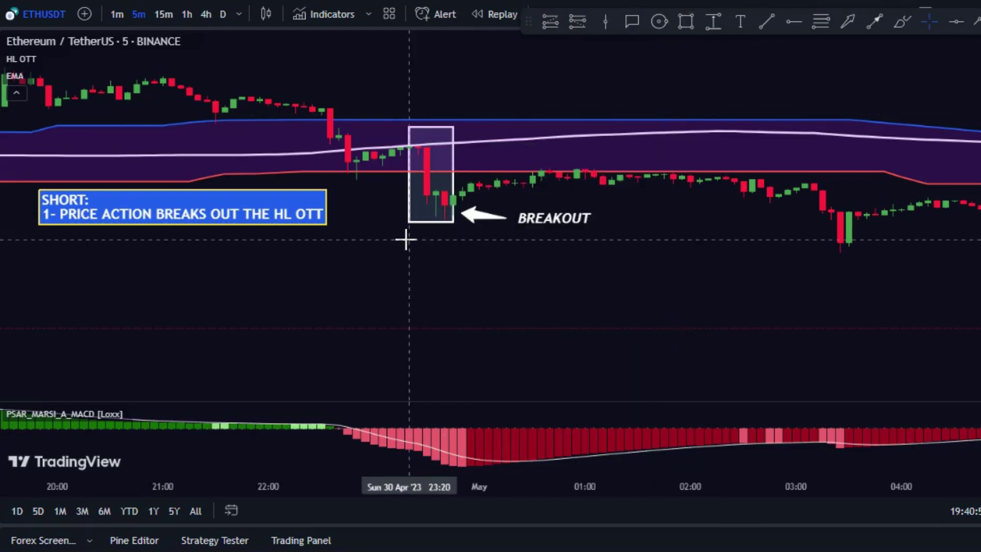
# Add the rule "2- PSAR_MARSI CONFIRMS THE SELL SIGNAL" to the short rules note.
pyautogui.doubleClick(319, 220)
pyautogui.click(641, 210)
pyautogui.press('Return')
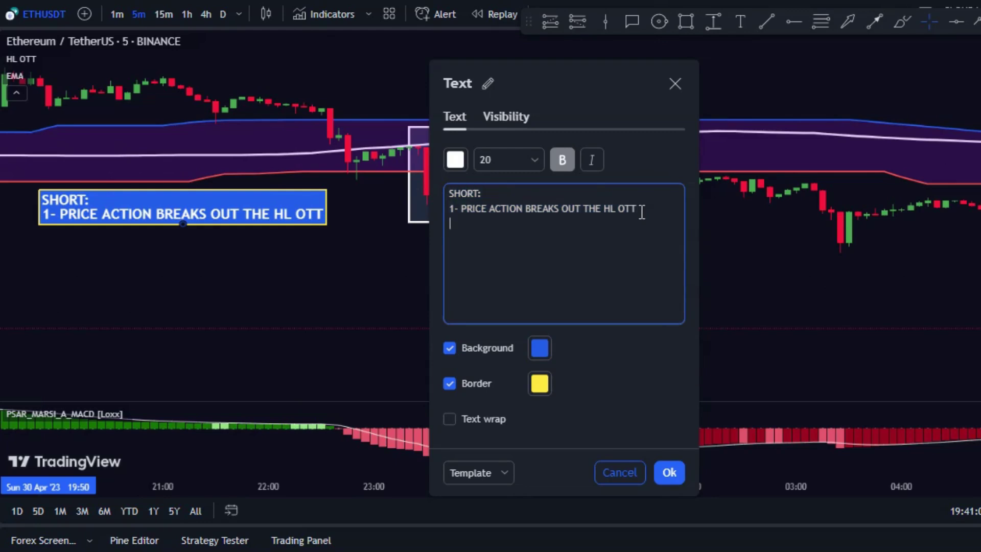
pyautogui.write('2- PSAR_MARSI CONFIRMS THE S')
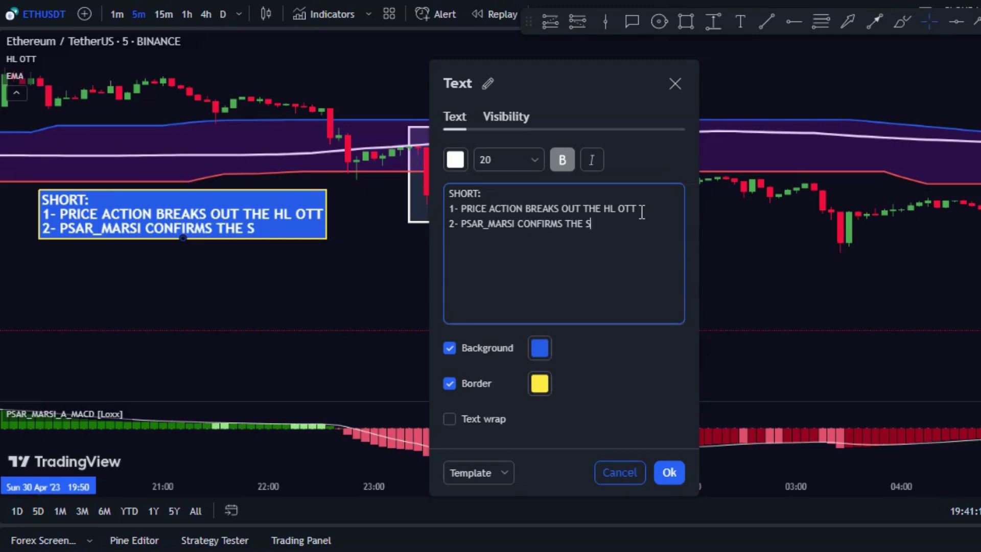
pyautogui.click(669, 472)
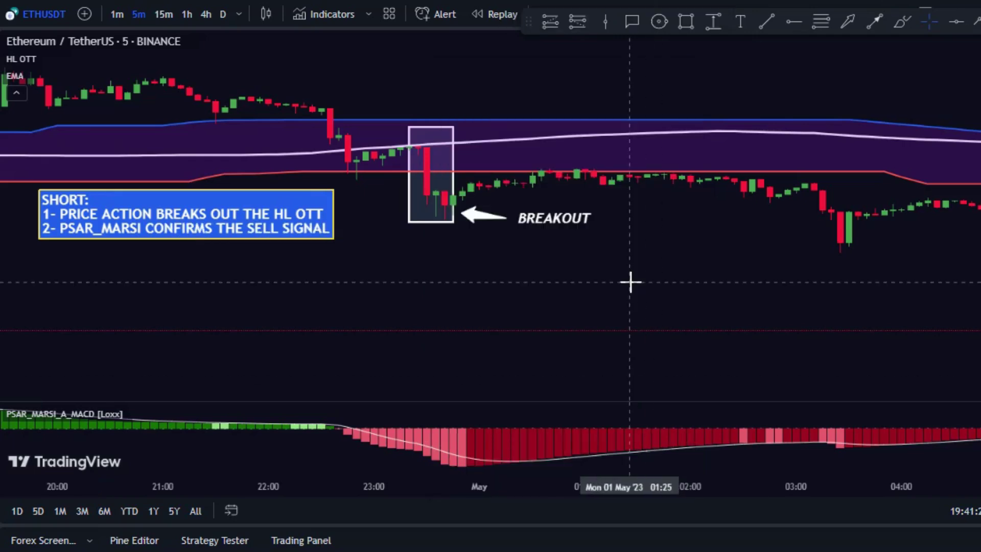
# Maximize the PSAR_MARSI_A_MACD pane and point an arrow marker labelled "BAR: BELOW THE SIGNAL LINE" at the 23:30 bar.
pyautogui.doubleClick(441, 415)
pyautogui.moveTo(369, 354); pyautogui.dragTo(422, 338)
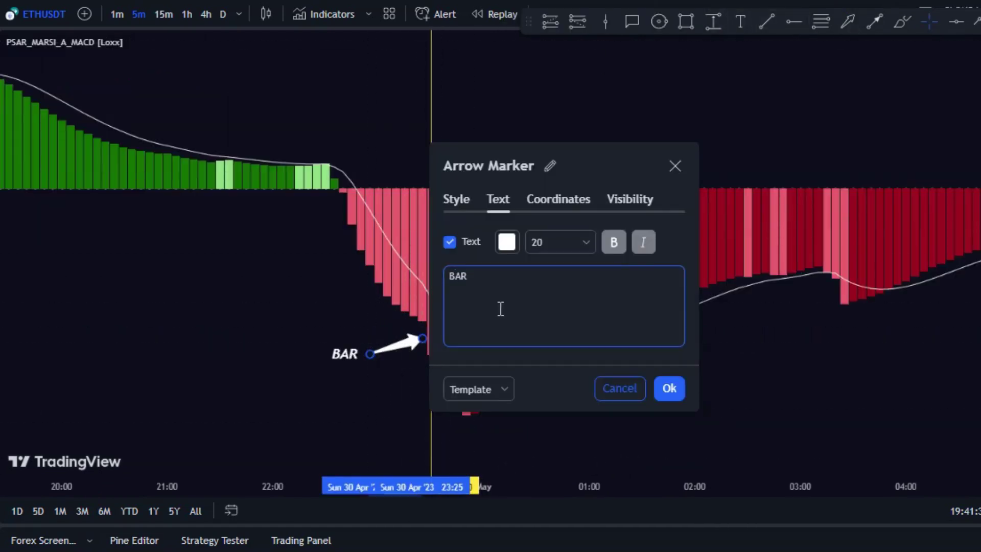
pyautogui.write('BAR: BELOW THE SIGNAL LINE')
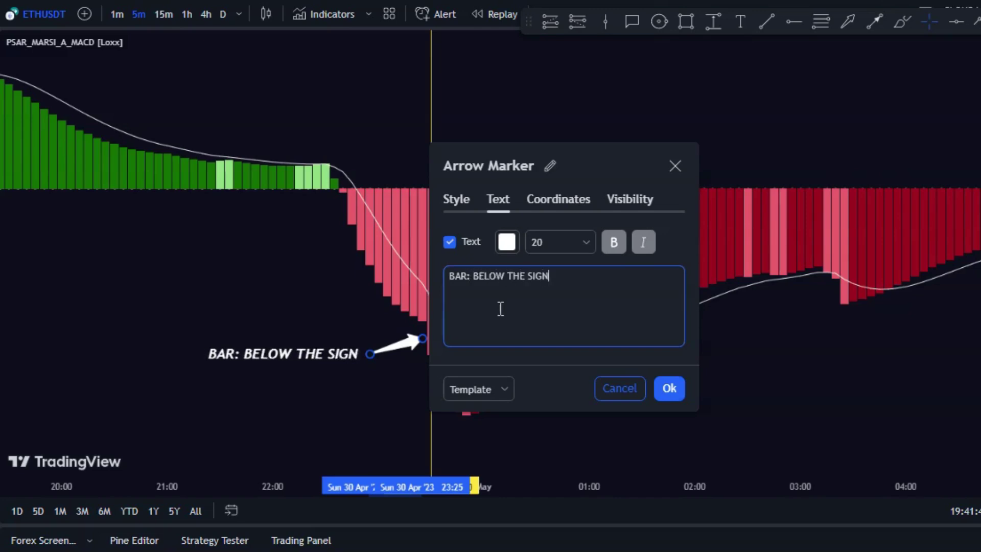
pyautogui.click(664, 391)
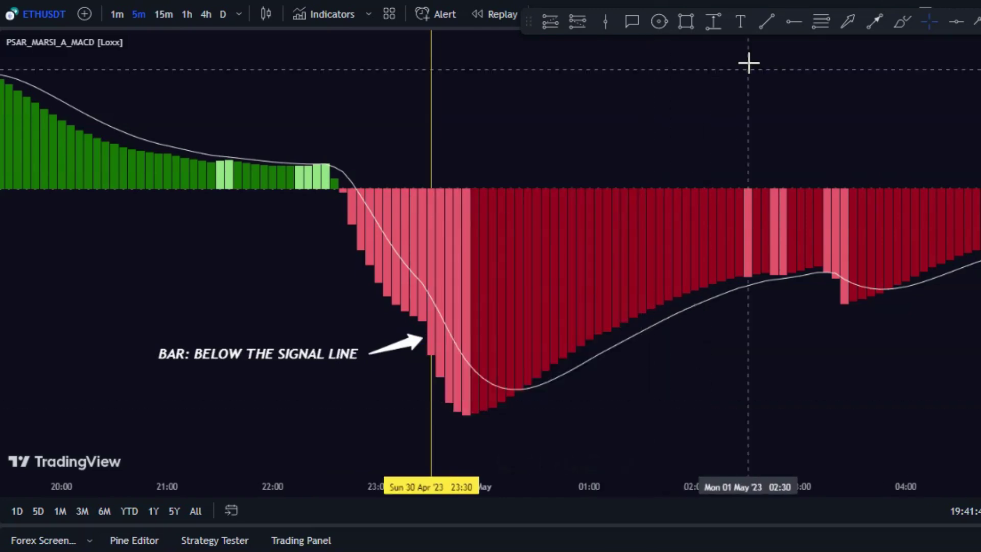
# Point an arrow marker labelled "SIGNAL LINE" at the white signal line, from 22:40 to 23:30.
pyautogui.moveTo(339, 304); pyautogui.dragTo(428, 304)
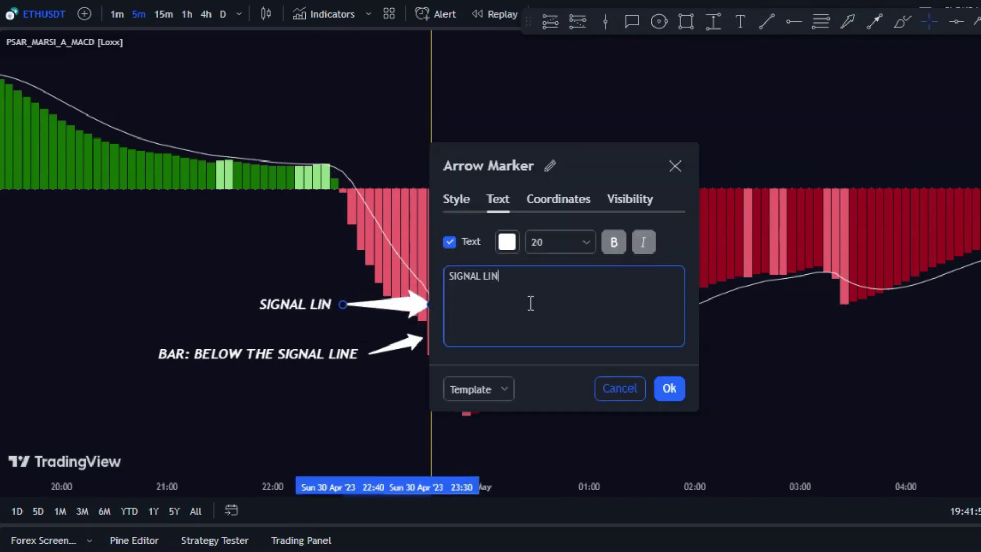
pyautogui.click(669, 388)
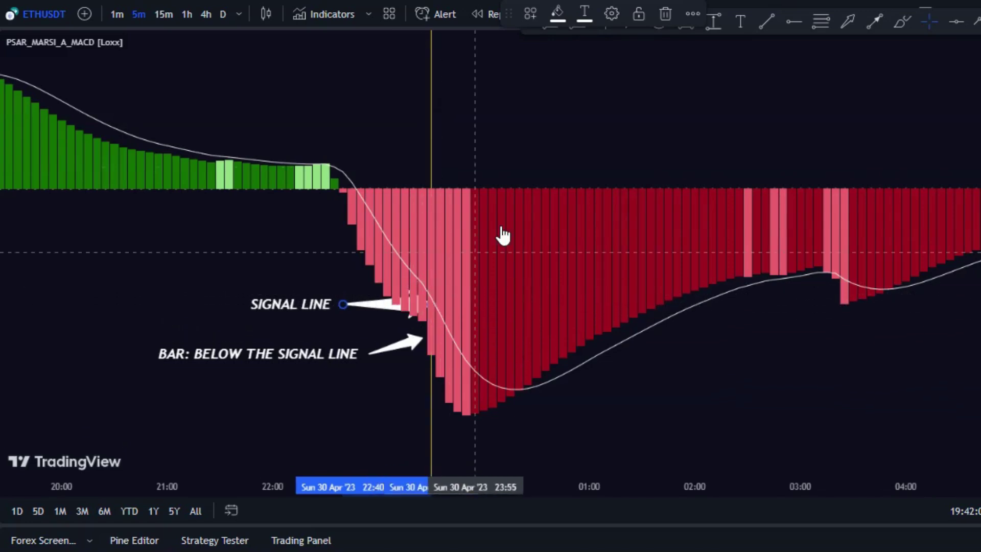
# Restore the split view of the price chart and indicator pane, and delete the "SIGNAL LINE" arrow marker.
pyautogui.doubleClick(525, 135)
pyautogui.click(307, 446)
pyautogui.press('Delete')
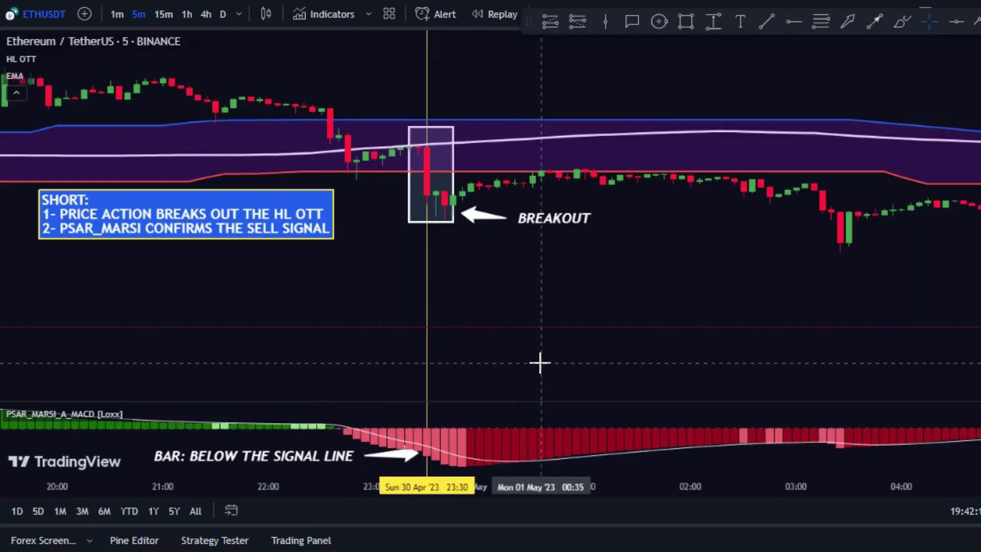
# Add the rule "3- PRICE ACTION BELOW THE RMA 200" to the short rules note.
pyautogui.doubleClick(301, 234)
pyautogui.click(655, 223)
pyautogui.press('Return')
pyautogui.write('3- PRICE ACTION BELOW THE')
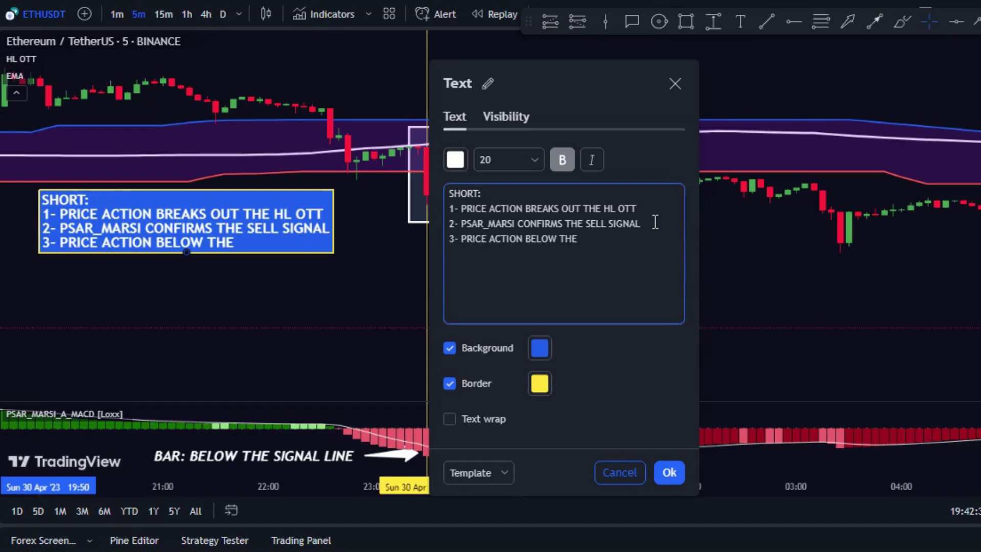
pyautogui.click(656, 474)
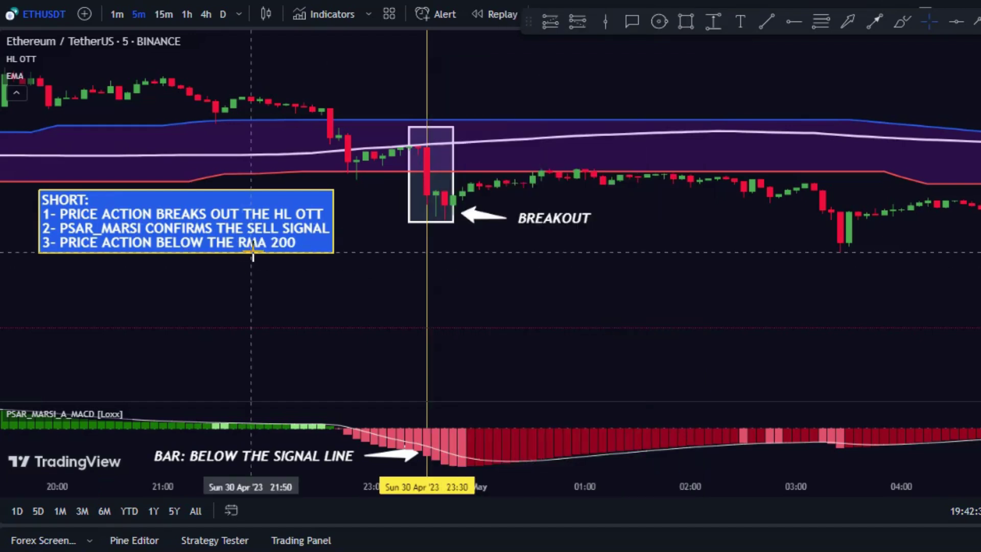
# Add arrow markers labelled "RMA 200" on the white moving average line and "SIGNAL CANDLE" on the red 23:30 candle.
pyautogui.moveTo(497, 88); pyautogui.dragTo(480, 138)
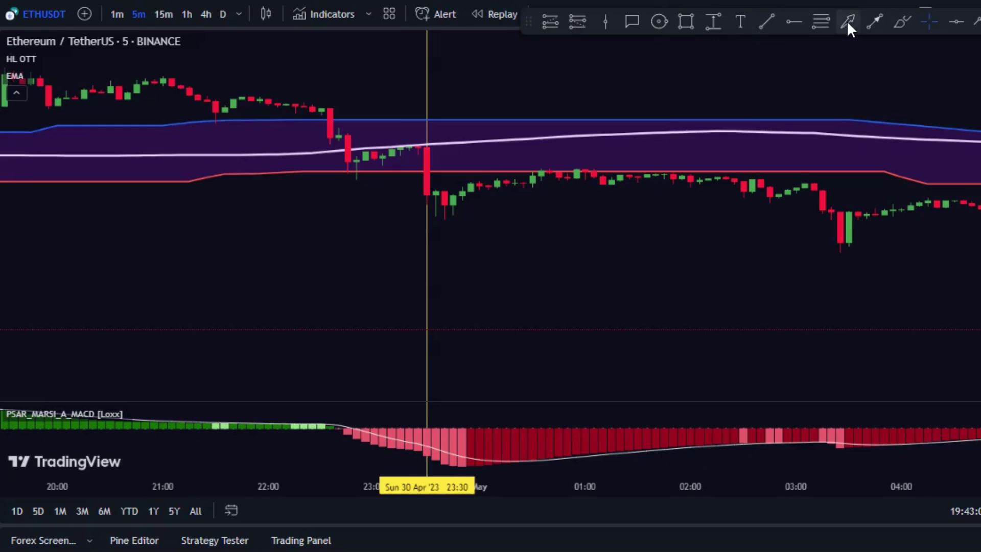
pyautogui.click(847, 22)
pyautogui.moveTo(366, 207); pyautogui.dragTo(418, 189)
pyautogui.write('SIGNAL CANDLE')
pyautogui.click(669, 388)
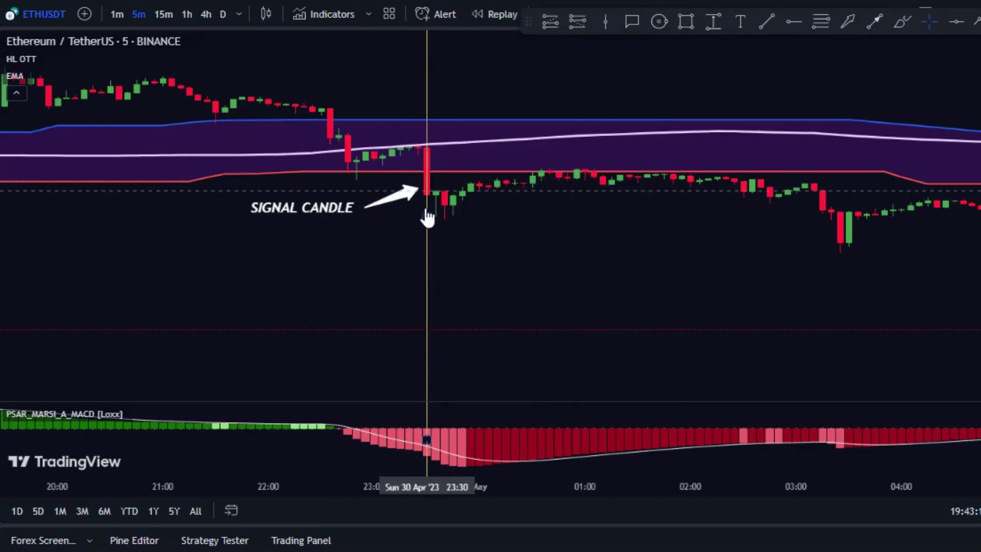
# Draw a horizontal trend line at the signal candle's close from 22:40 to 00:25 and label it "SHORT SIGNAL ENTERY PRICE".
pyautogui.click(427, 194)
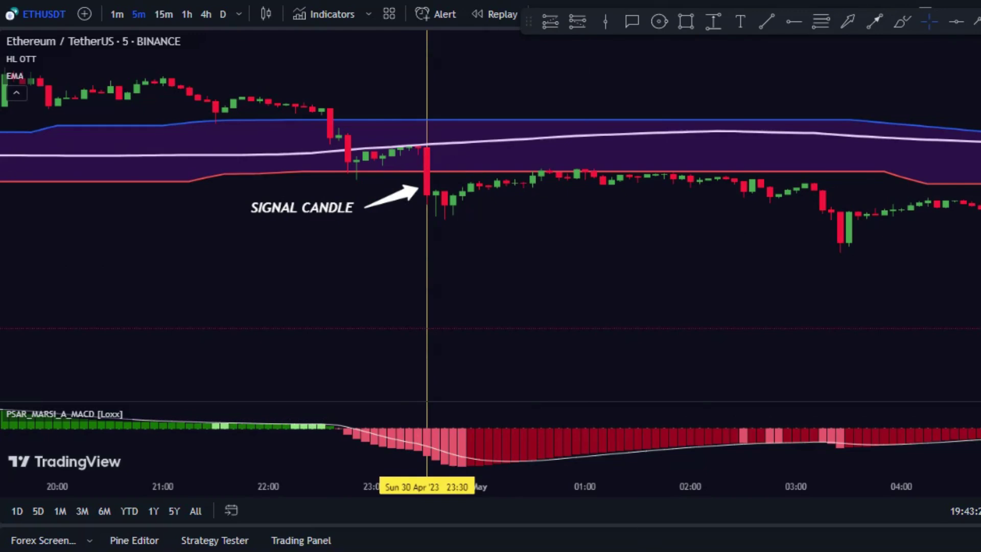
pyautogui.hotkey('alt', 't')
pyautogui.click(339, 194)
pyautogui.click(523, 195)
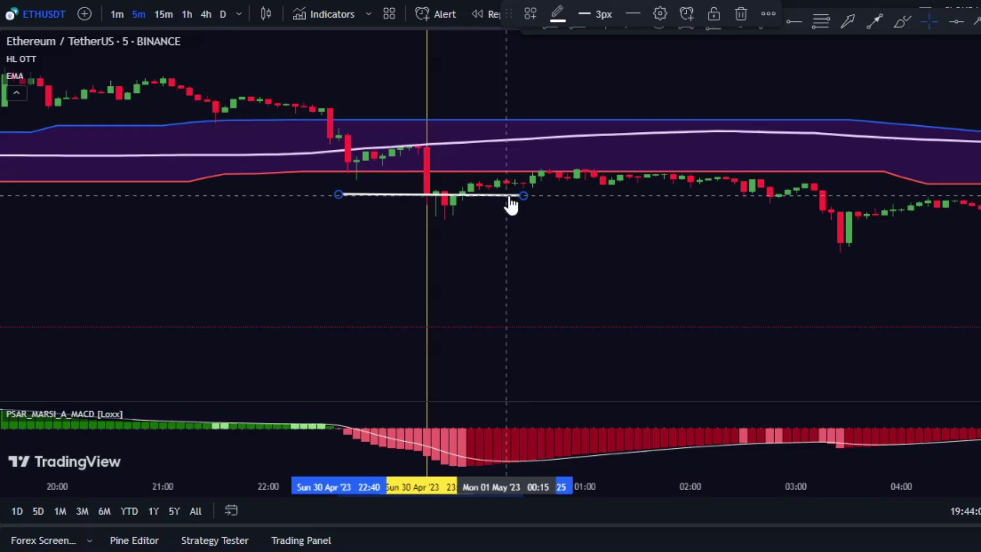
pyautogui.doubleClick(483, 199)
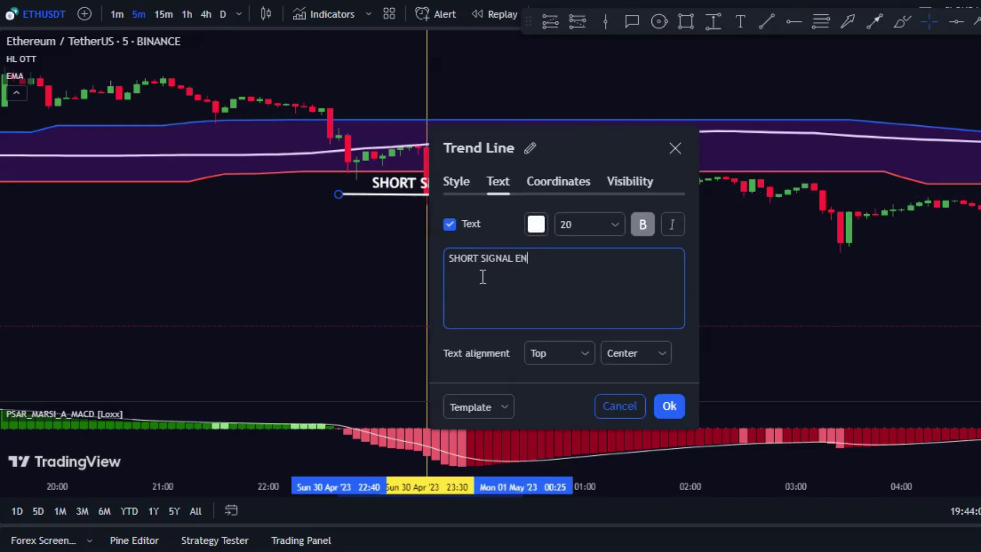
pyautogui.write('SHORT SIGNAL ENTERY PRICE')
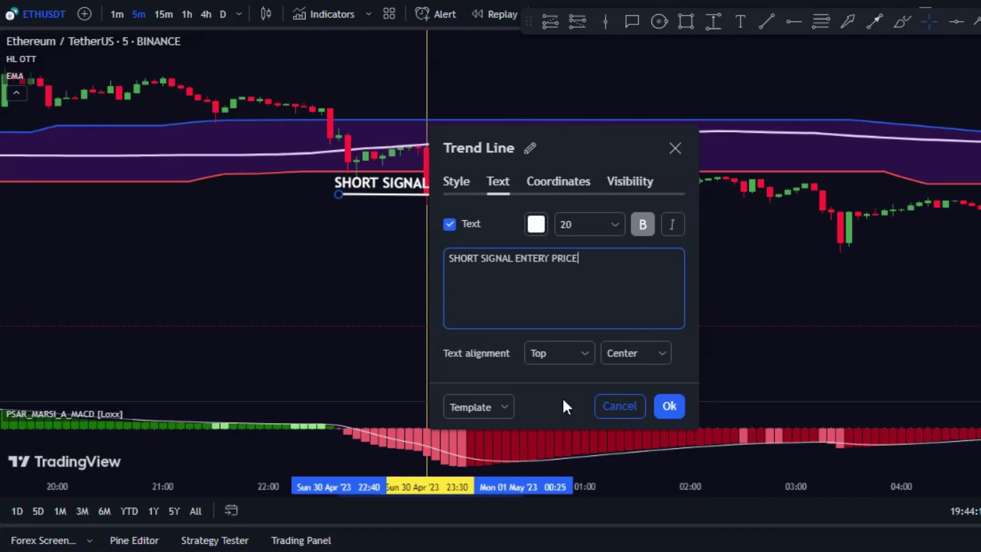
pyautogui.click(669, 406)
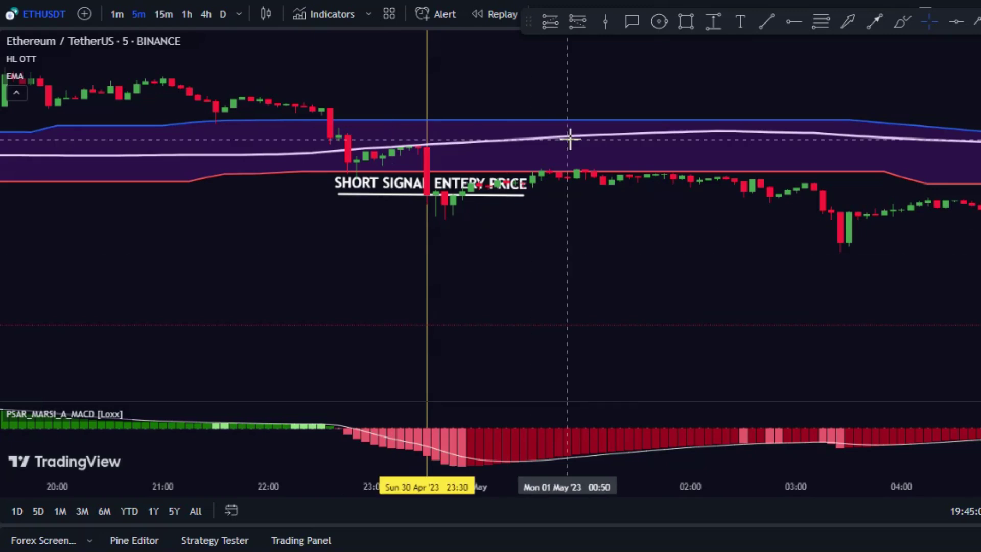
# Point an arrow marker labelled "SL: UPPER BAND" at the blue HL OTT upper band above the signal candle.
pyautogui.click(782, 23)
pyautogui.moveTo(479, 92); pyautogui.dragTo(446, 116)
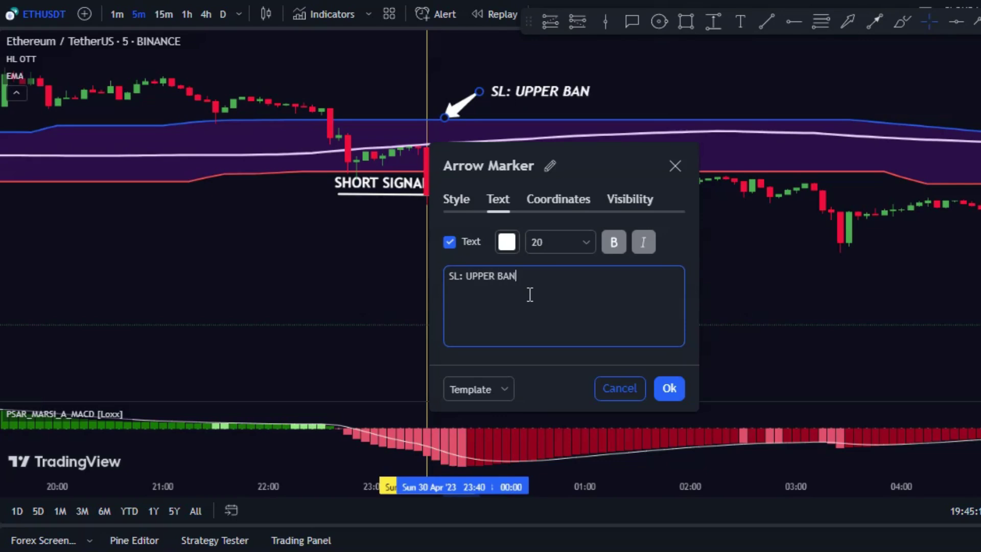
pyautogui.click(669, 389)
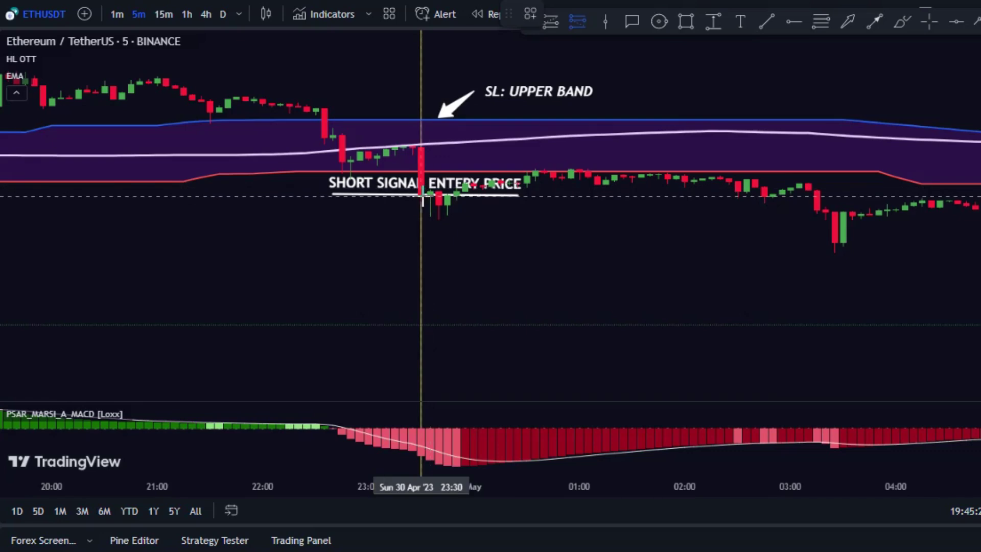
# Place a short position at the signal candle's close, with its stop at the blue upper band and its target about 28.58 below entry.
pyautogui.click(421, 195)
pyautogui.moveTo(421, 136); pyautogui.dragTo(421, 119)
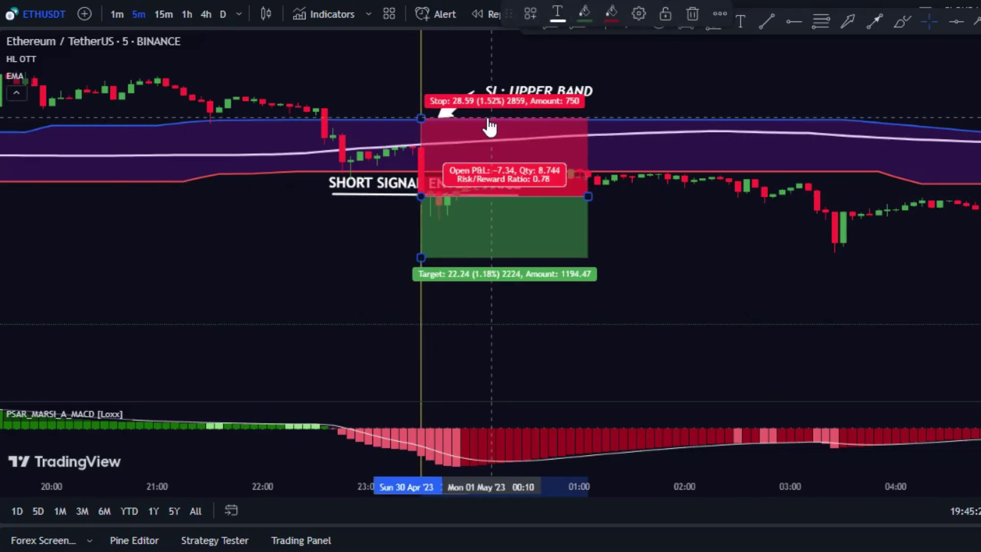
pyautogui.moveTo(422, 256); pyautogui.dragTo(421, 275)
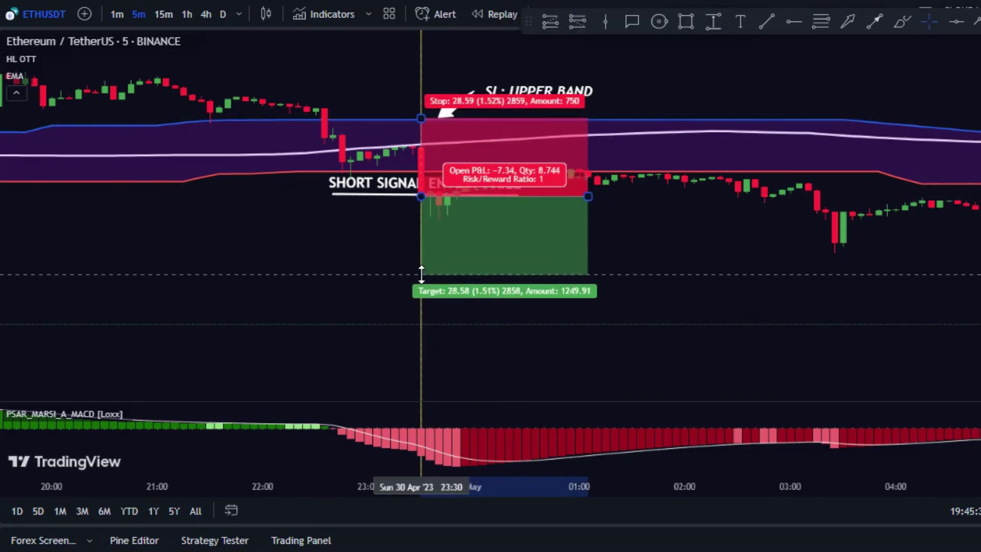
# Draw a horizontal trend line along the short position's target level from 22:30 to 01:15 and label it "TARGET 1: R/R 1:1".
pyautogui.click(770, 22)
pyautogui.click(312, 278)
pyautogui.click(605, 274)
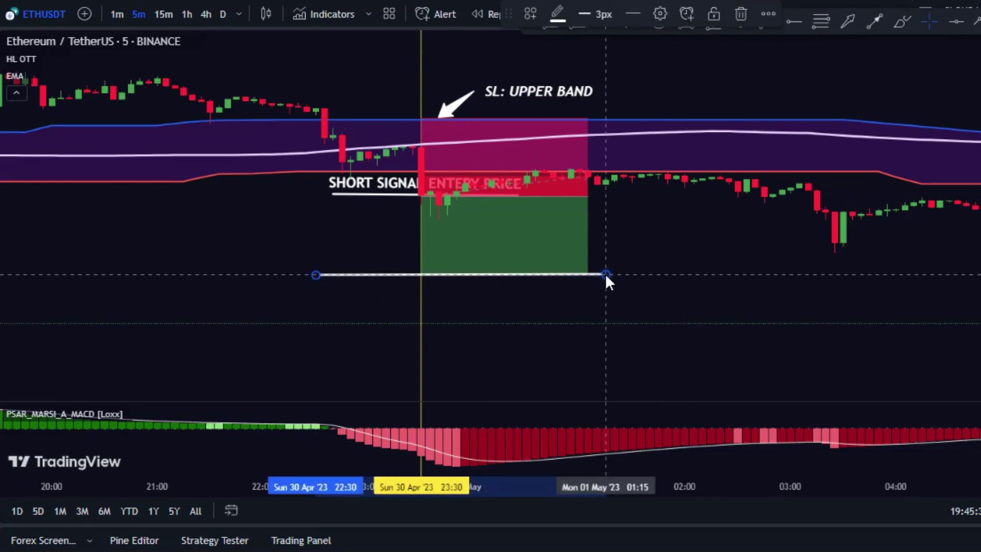
pyautogui.doubleClick(562, 275)
pyautogui.write('TARGET 1: R/R')
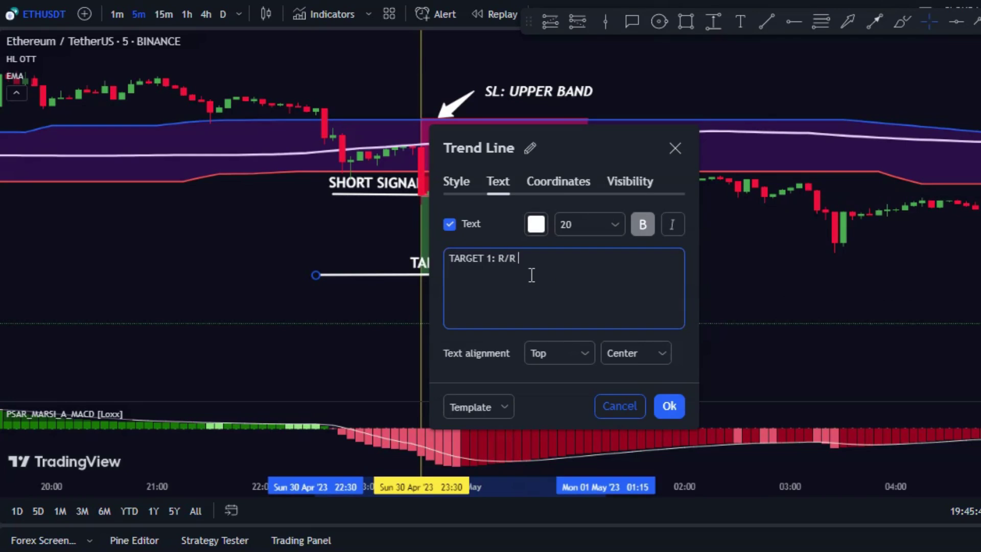
pyautogui.click(670, 407)
# Extend the short position to about 05:30 and move its target to about 57.33 below entry.
pyautogui.moveTo(753, 293); pyautogui.dragTo(534, 261)
pyautogui.scroll(-5, 534, 260)
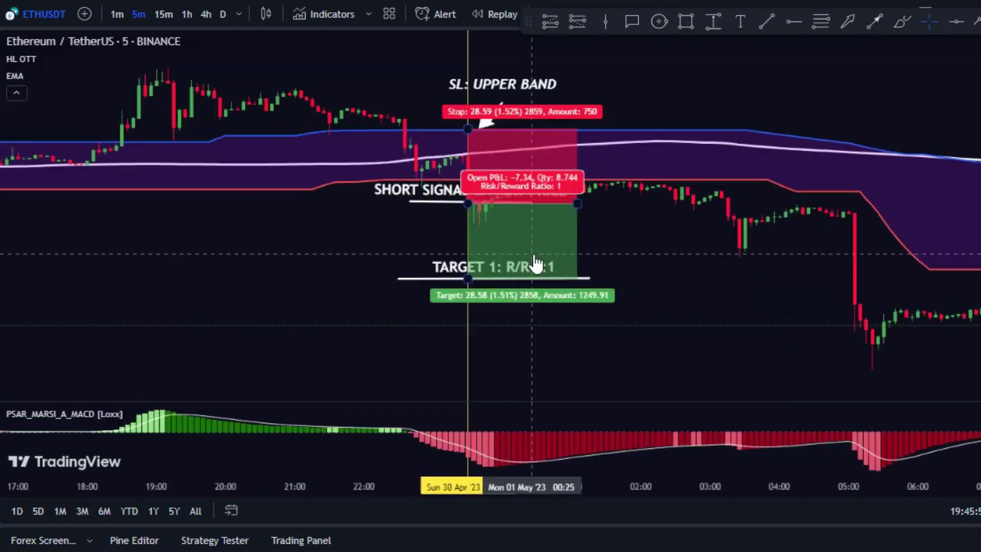
pyautogui.moveTo(649, 291); pyautogui.dragTo(298, 317)
pyautogui.scroll(-4, 460, 318)
pyautogui.moveTo(481, 319); pyautogui.dragTo(238, 318)
pyautogui.moveTo(279, 201); pyautogui.dragTo(442, 201)
pyautogui.moveTo(215, 275); pyautogui.dragTo(219, 351)
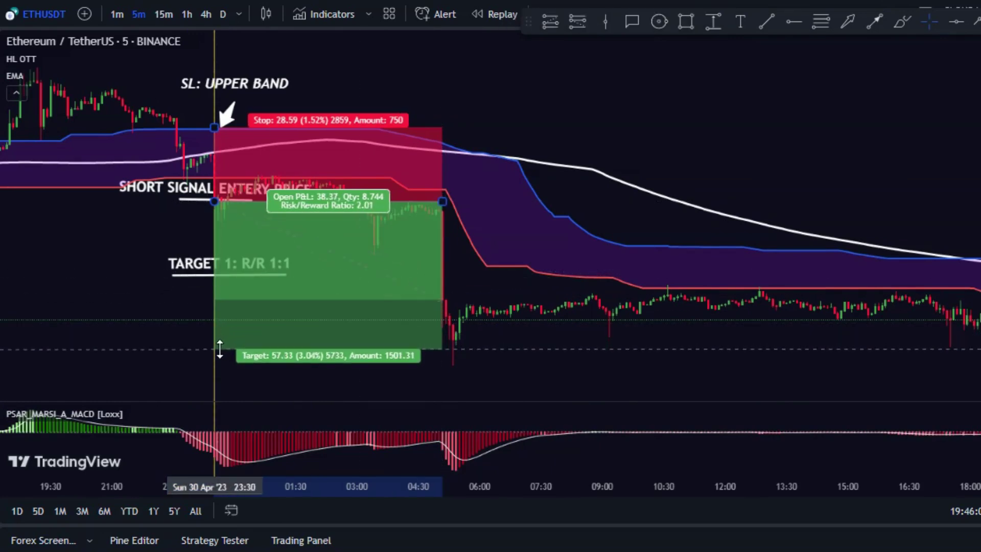
pyautogui.moveTo(443, 207); pyautogui.dragTo(458, 215)
# Draw a horizontal trend line along the short position's target level from 21:15 to 07:20 and label it "TARGET: R/R 1:2".
pyautogui.click(766, 22)
pyautogui.click(122, 349)
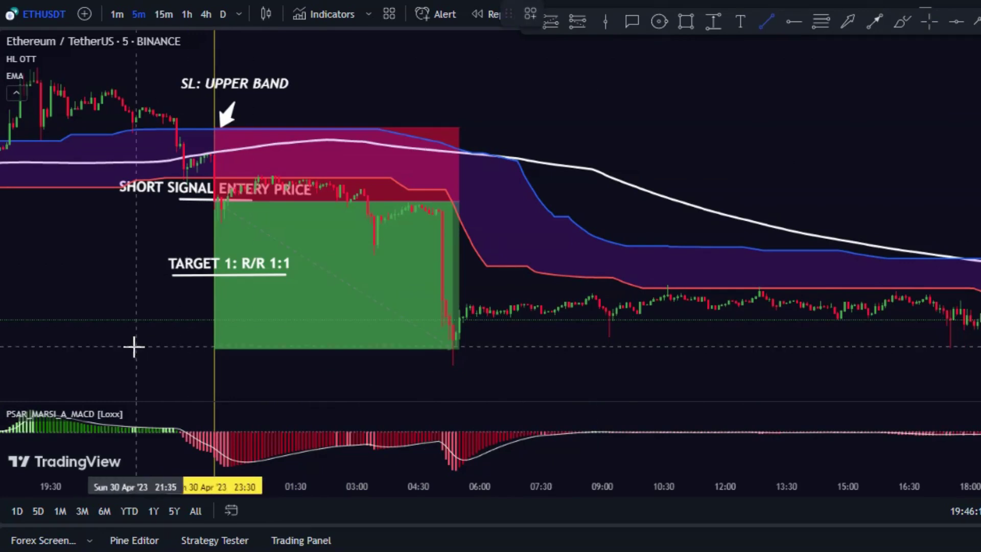
pyautogui.click(533, 349)
pyautogui.doubleClick(513, 349)
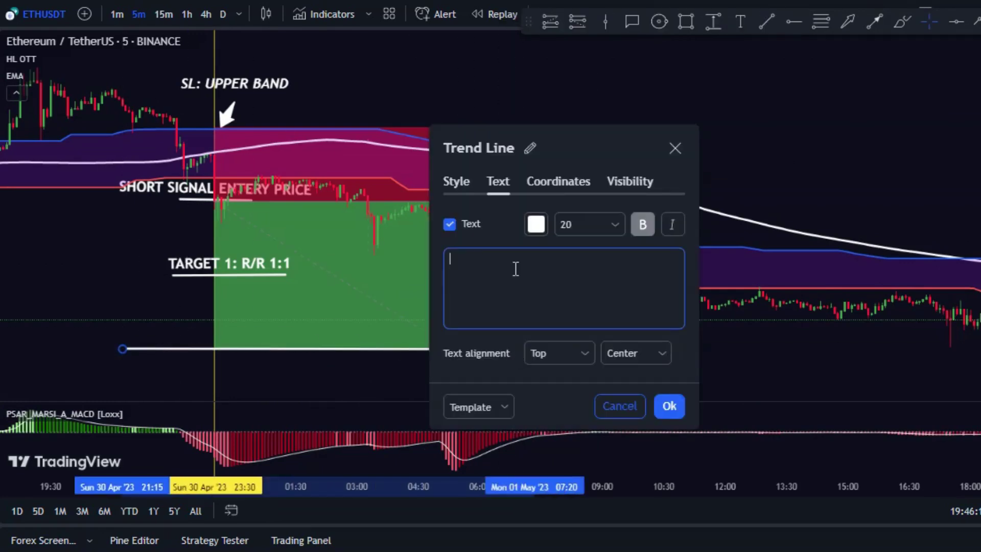
pyautogui.write('TARGET: R/R 1:2')
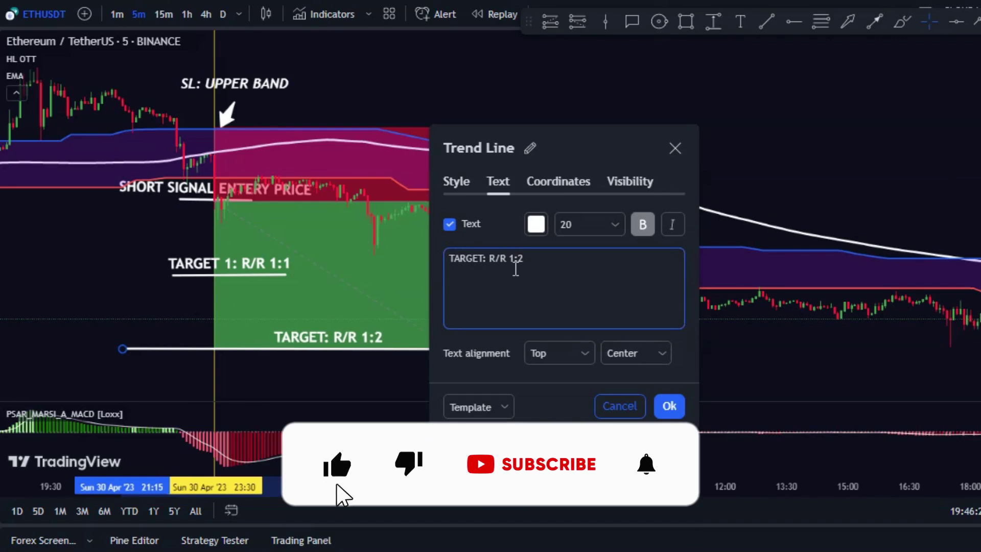
pyautogui.click(669, 406)
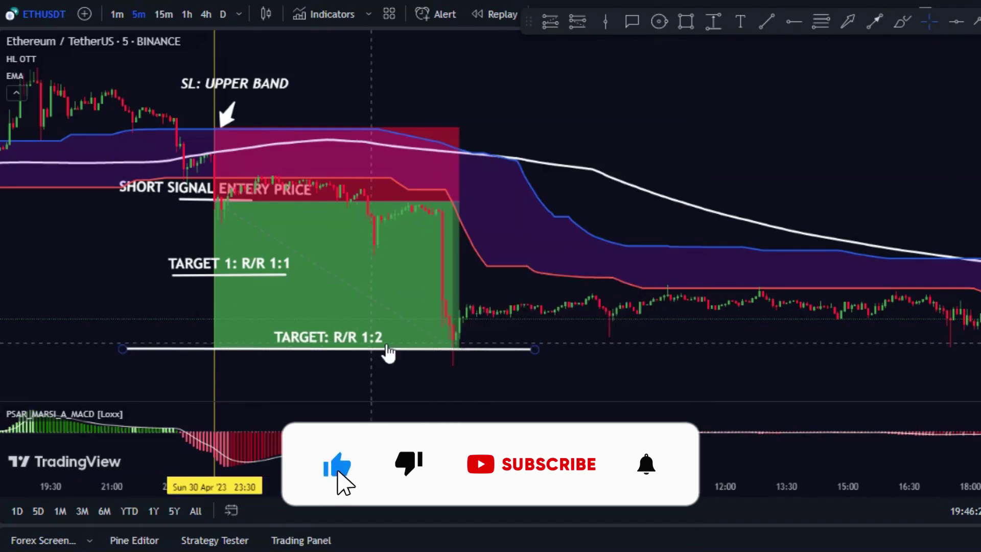